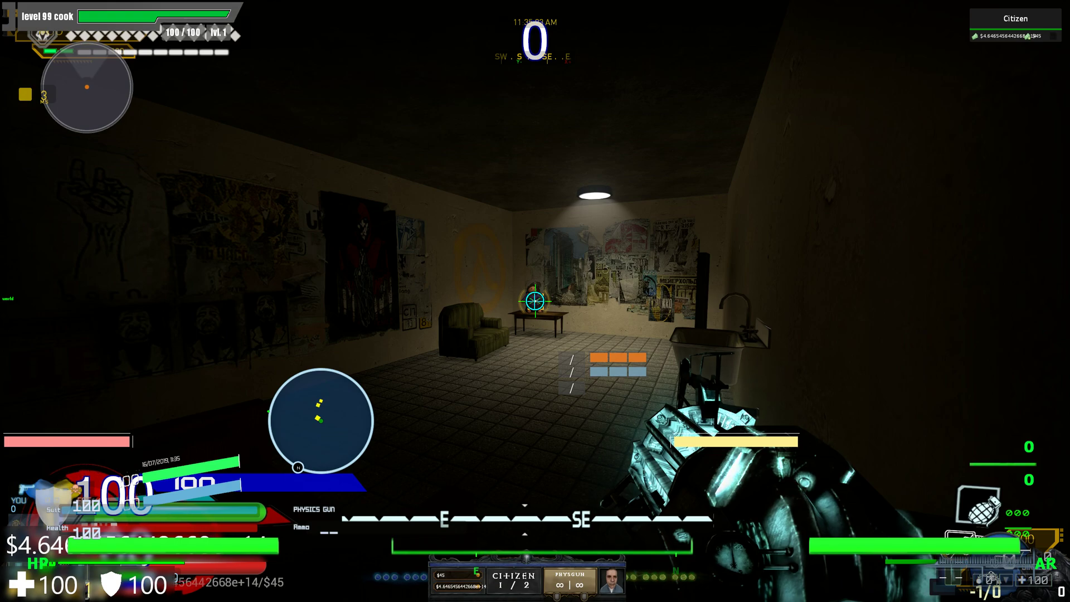
- Move the console out of the way and look through the pages of subscribed HUD addons
key("grave")
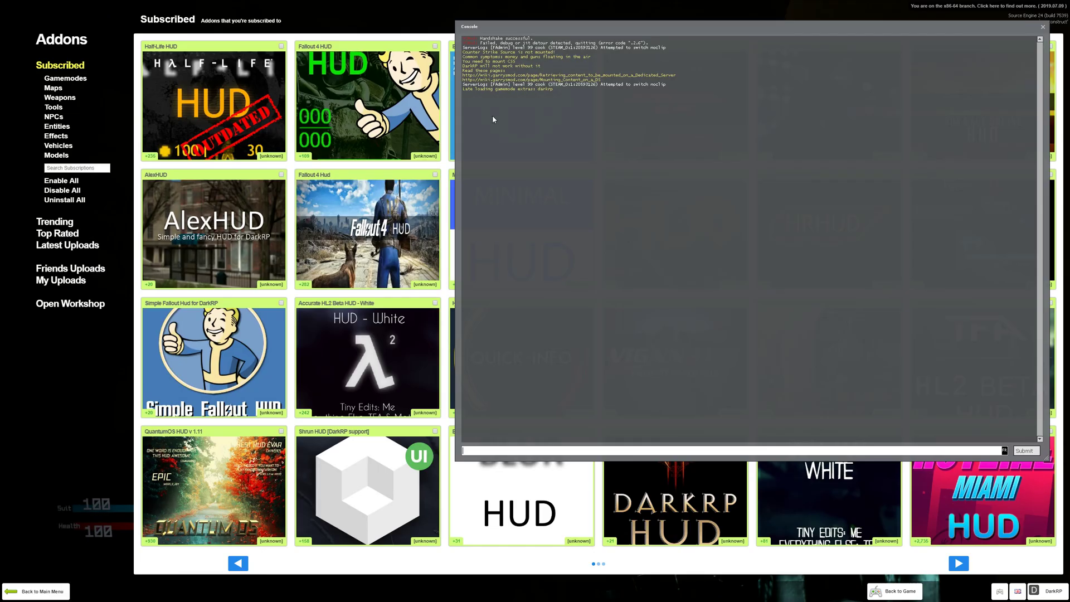
left_click_drag(576, 23, 689, 335)
key("grave")
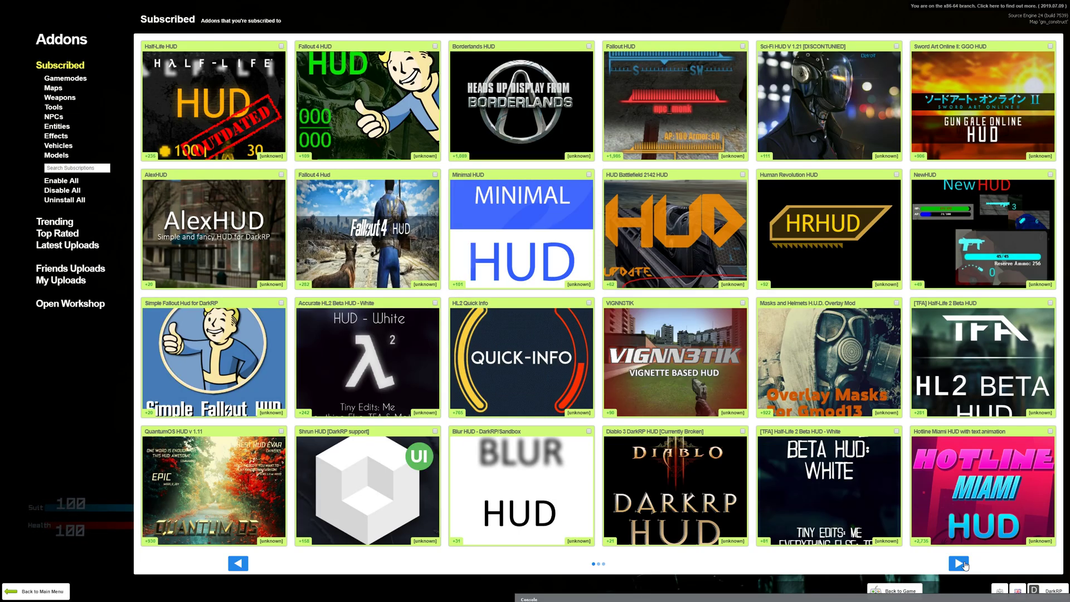
left_click(958, 562)
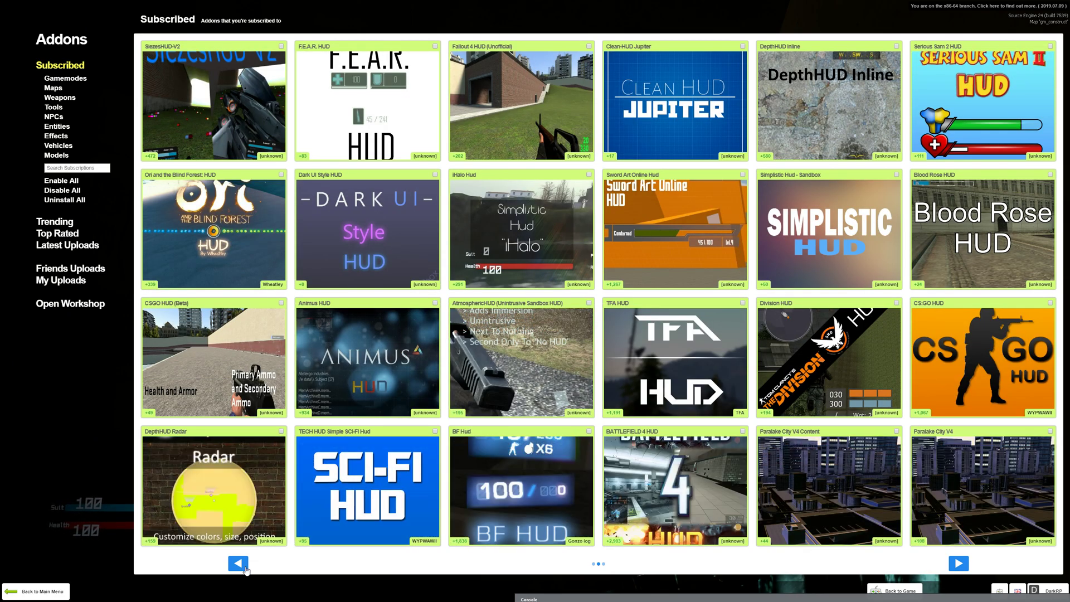
left_click(238, 562)
- Bring the console back into view, clear its output and run the badcoderz command to open the control panel
left_click(668, 594)
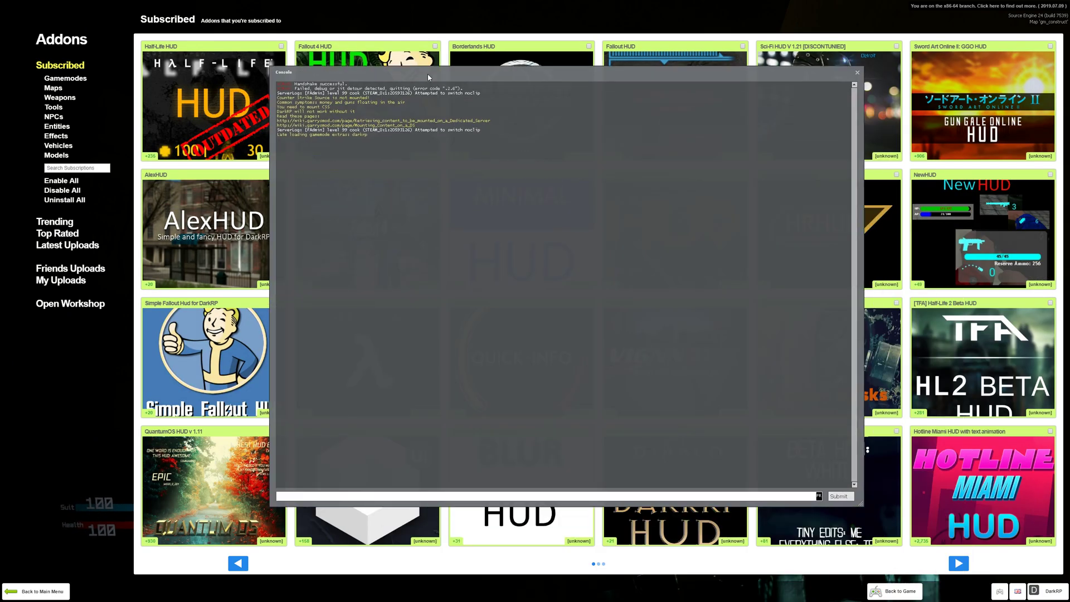
type("clear")
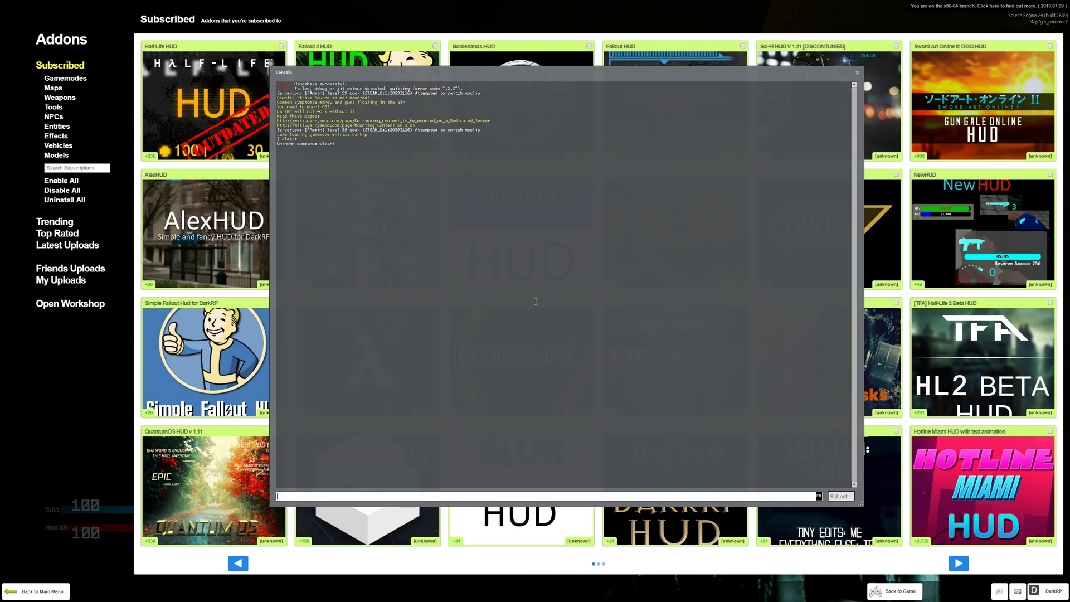
key("Return")
type("badcoderz")
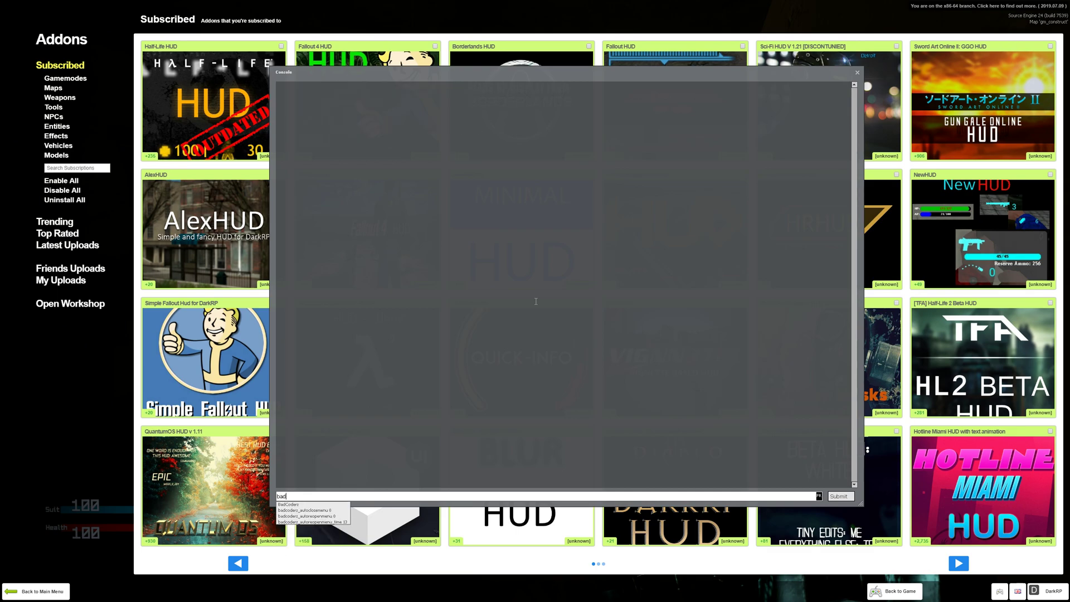
key("Return")
- Look through the Client Realm, Server Realm and Options & Misc pages of the BadCoderz control panel
left_click(282, 196)
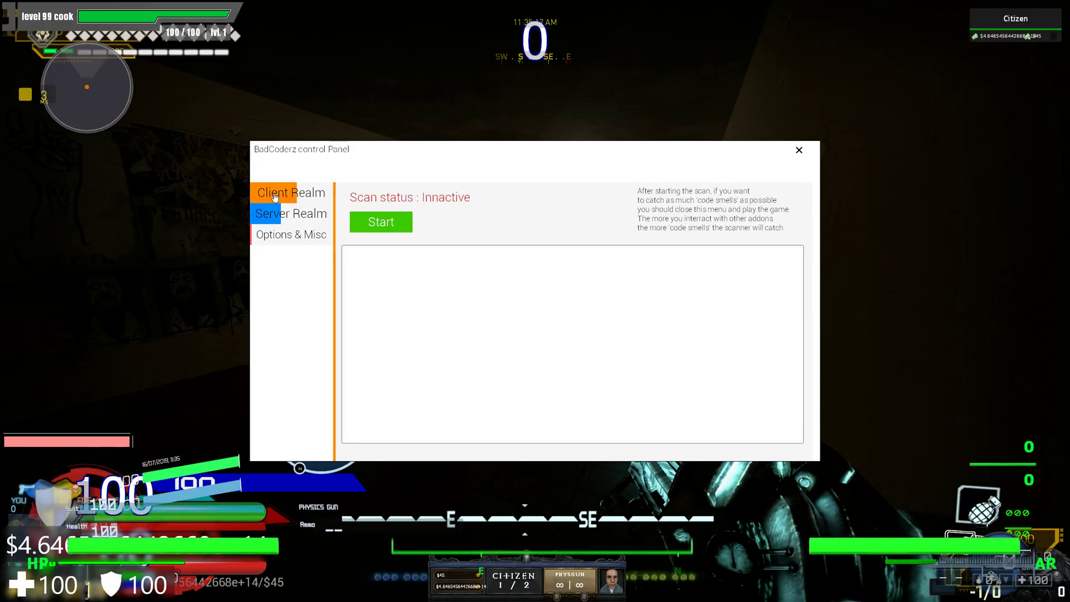
left_click(278, 212)
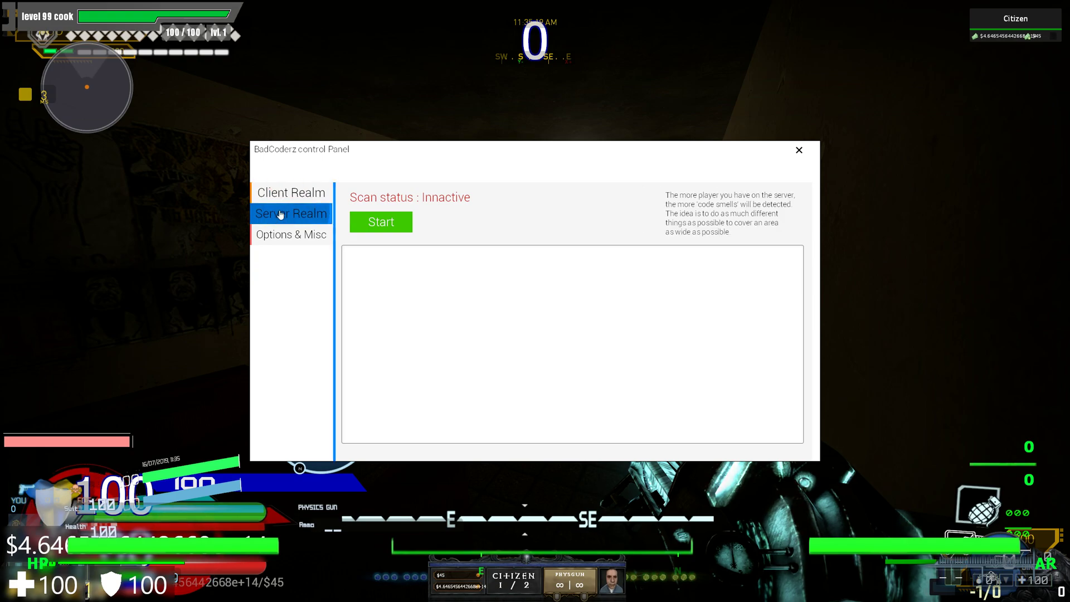
left_click(286, 234)
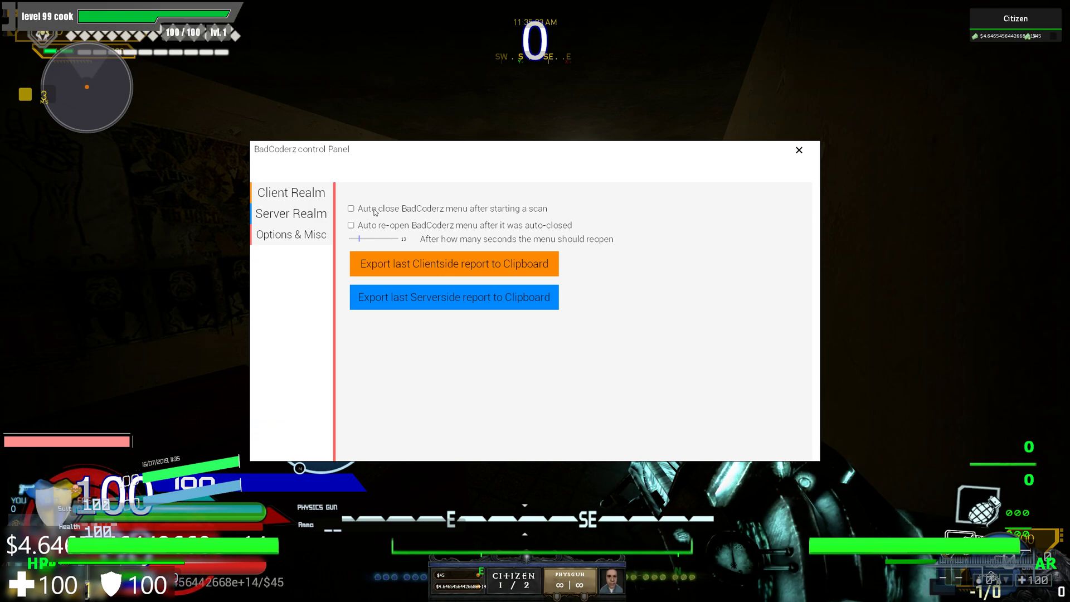
left_click(295, 195)
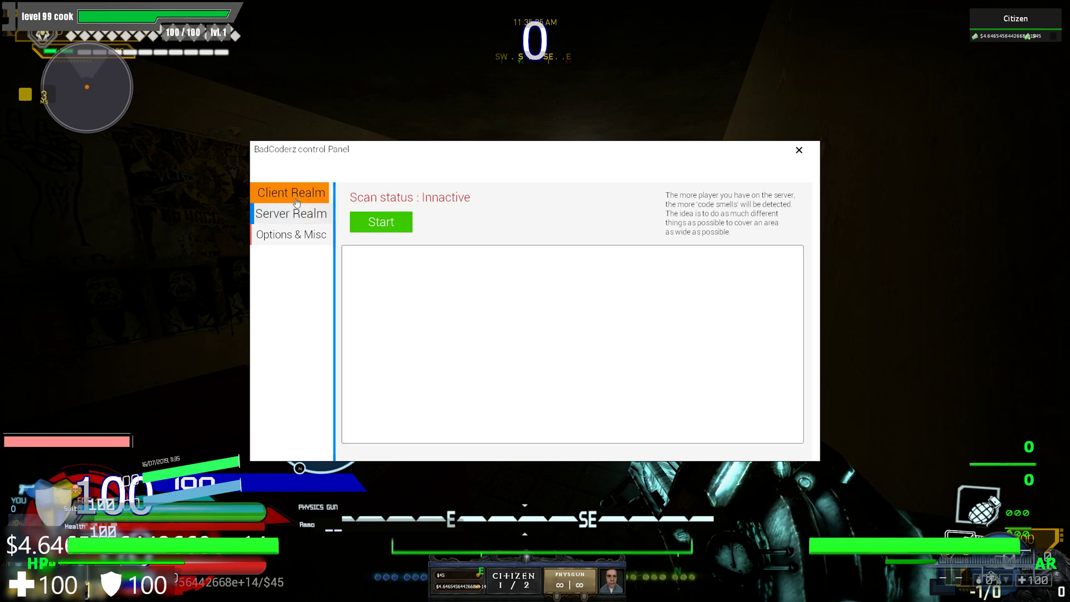
left_click(291, 214)
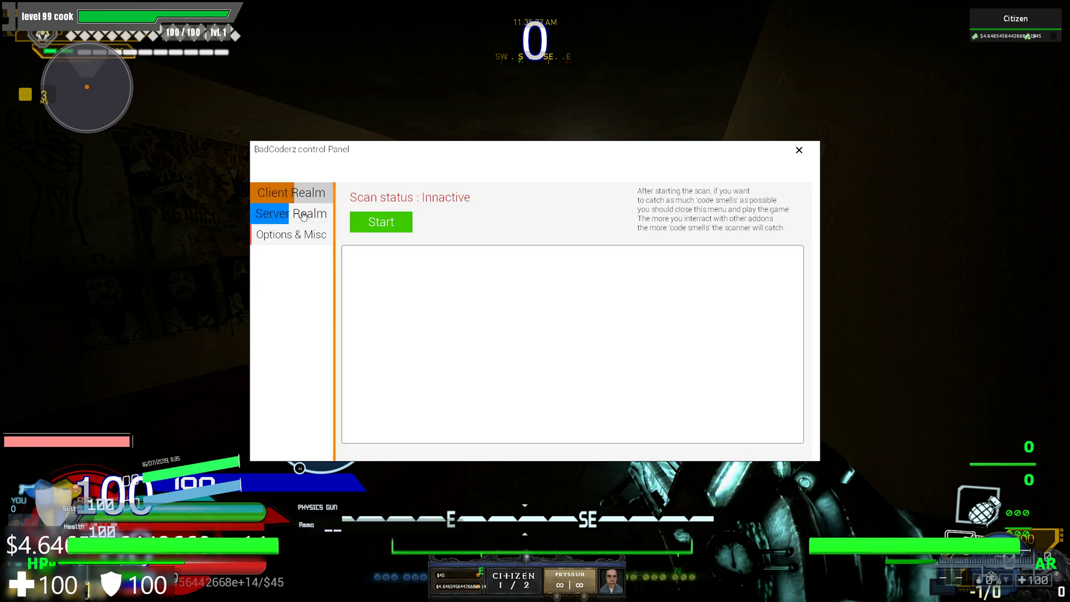
left_click(291, 193)
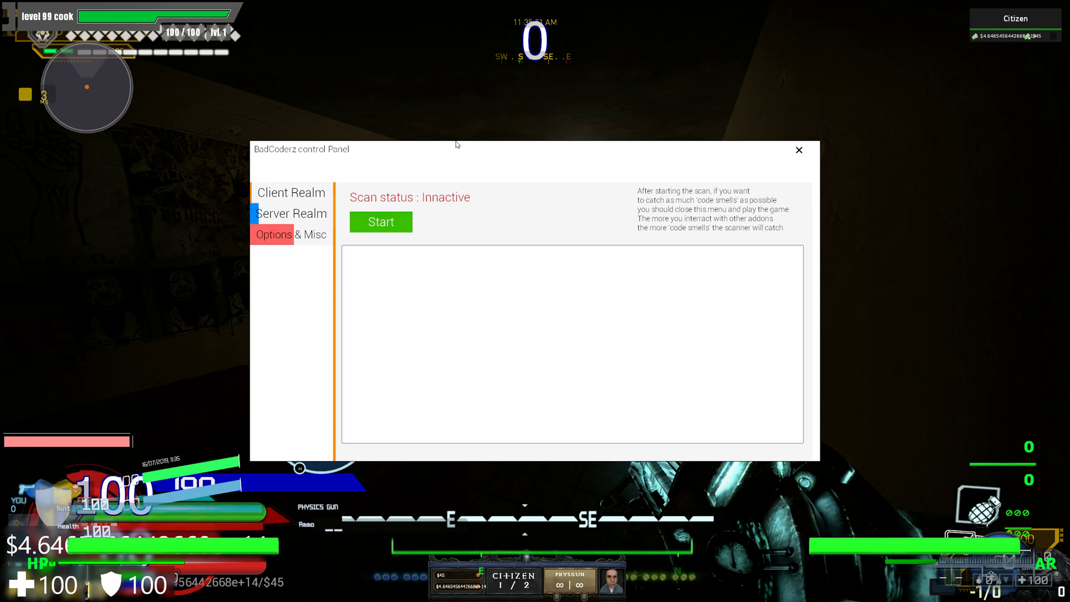
- Reposition the control panel, start a Client Realm scan and pause it to get its report
left_click_drag(410, 145, 362, 133)
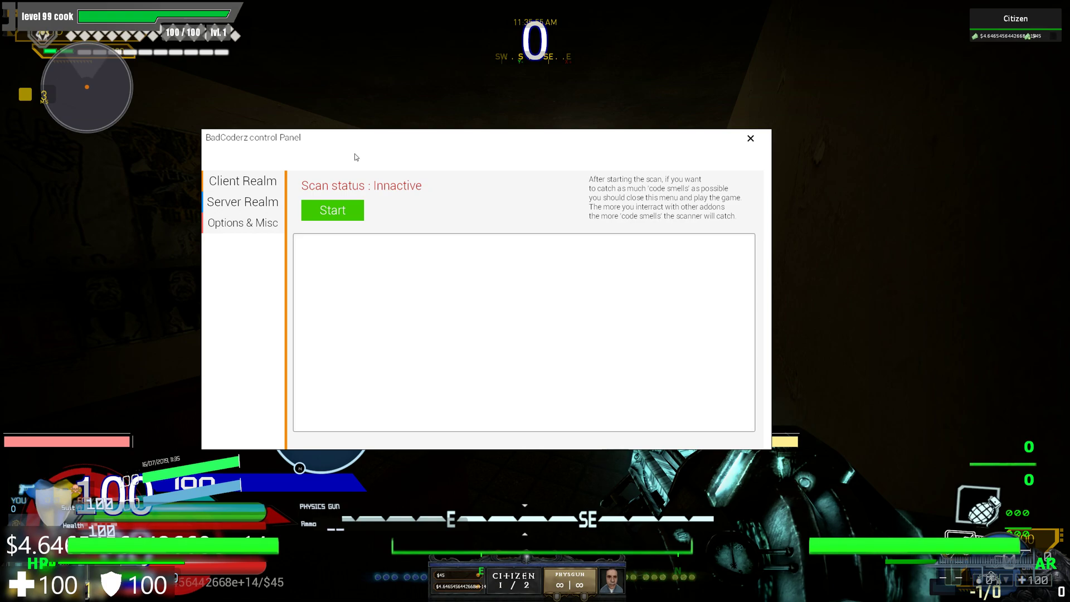
left_click(264, 179)
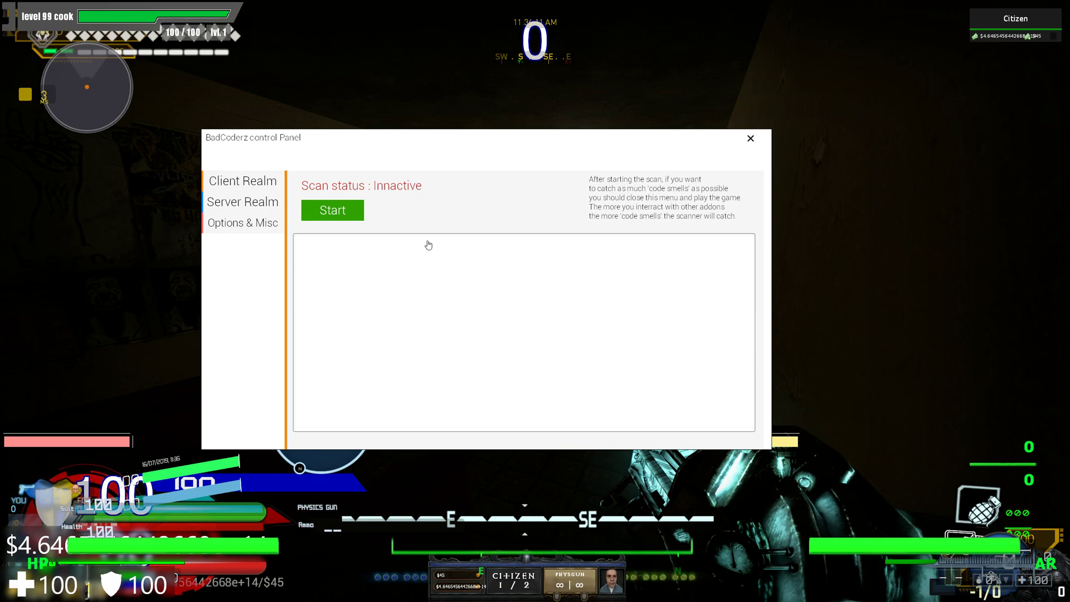
left_click(346, 220)
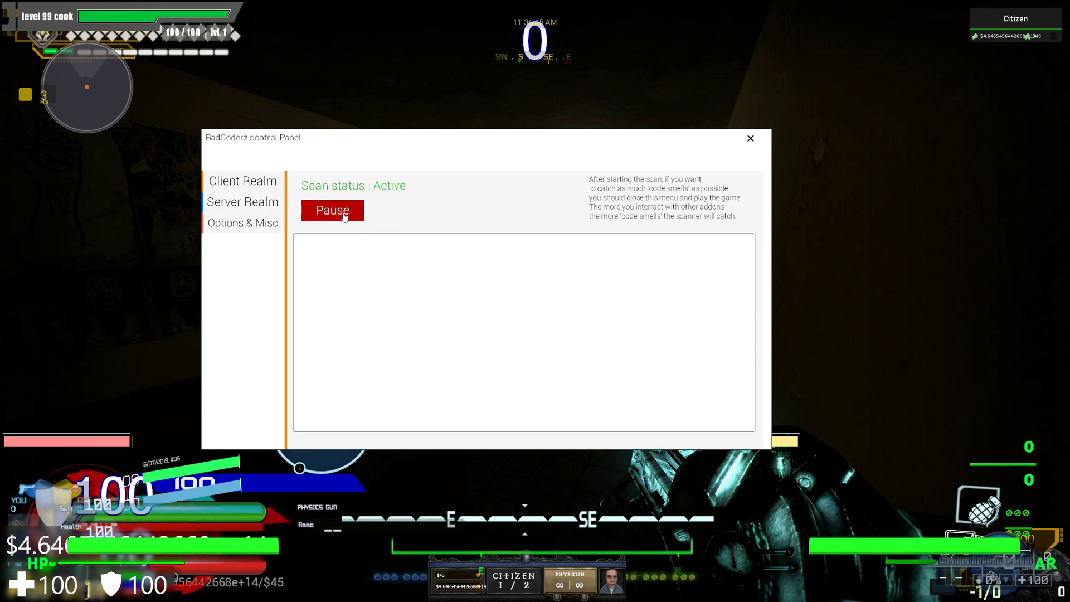
left_click(344, 216)
- Examine the scan report, including the second file under player.GetAll and the descriptions of player.GetAll and surface.GetTextureID
scroll(565, 313, "down", 3)
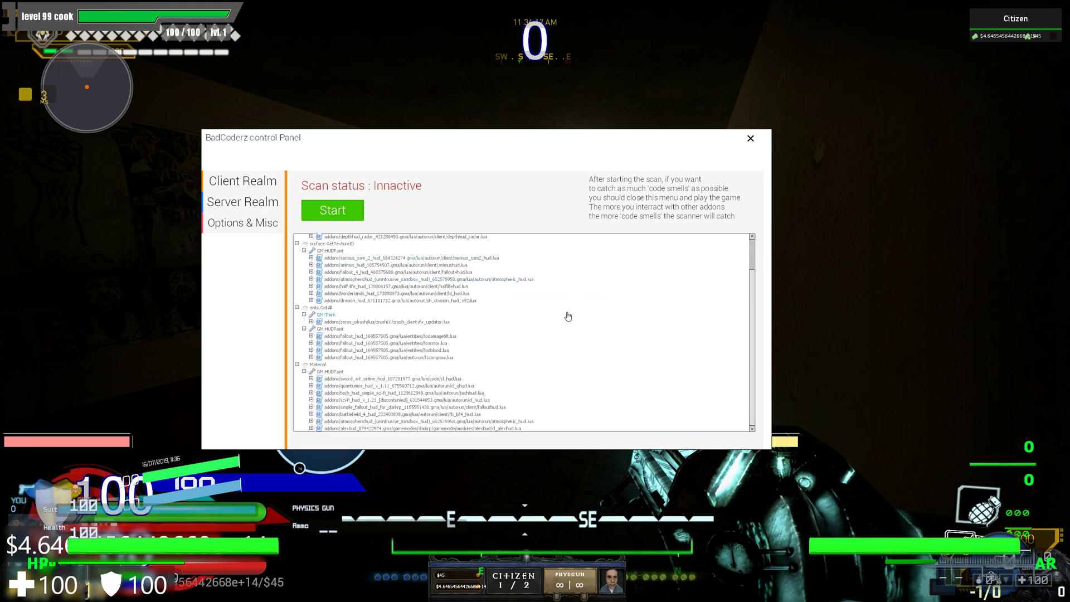
scroll(566, 313, "up", 3)
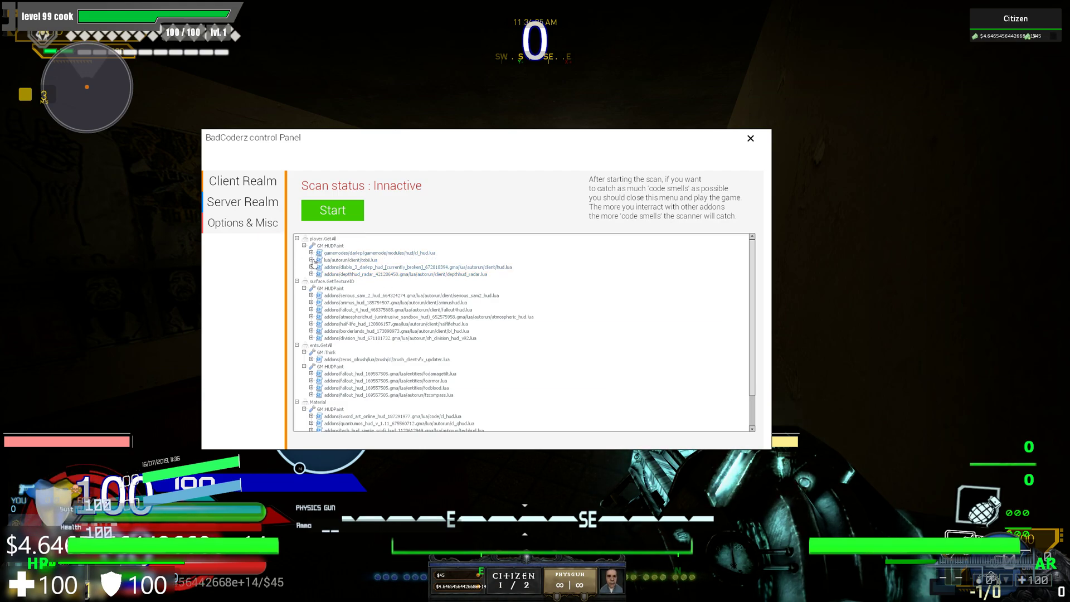
left_click(312, 260)
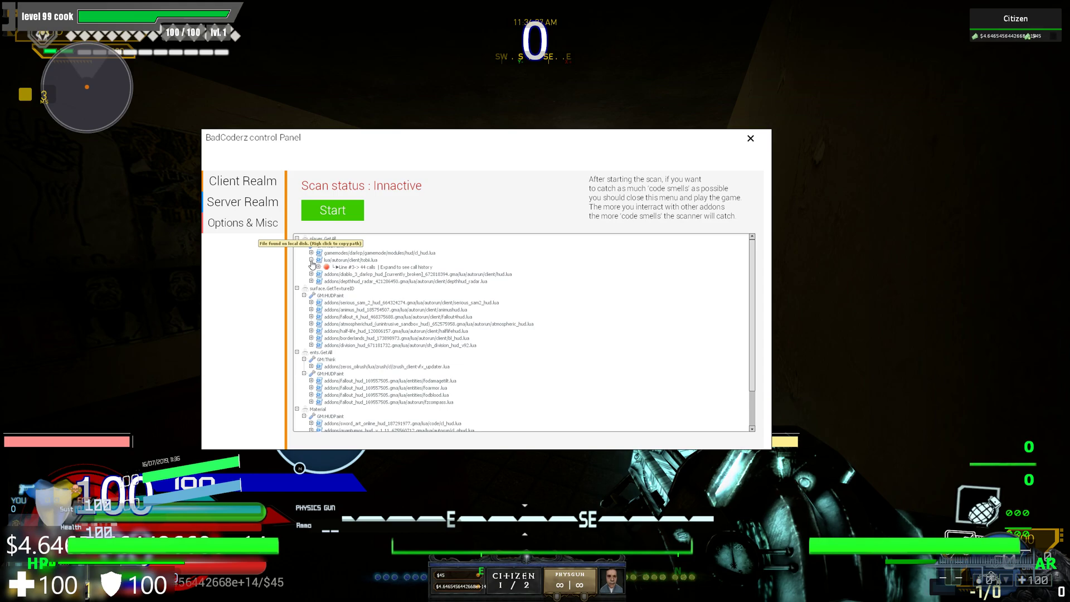
left_click(312, 260)
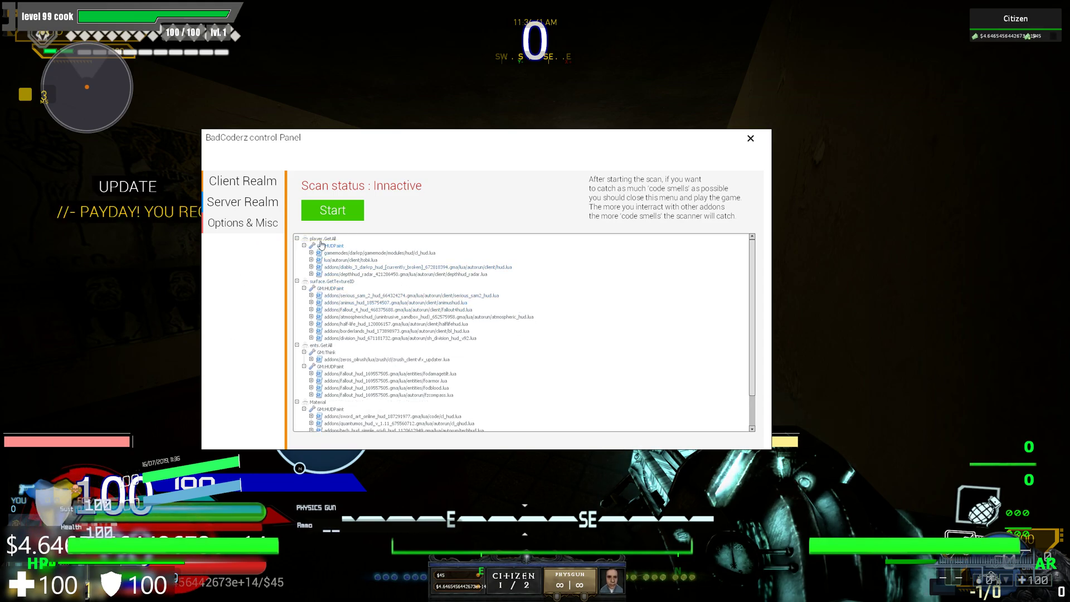
mouse_move(332, 240)
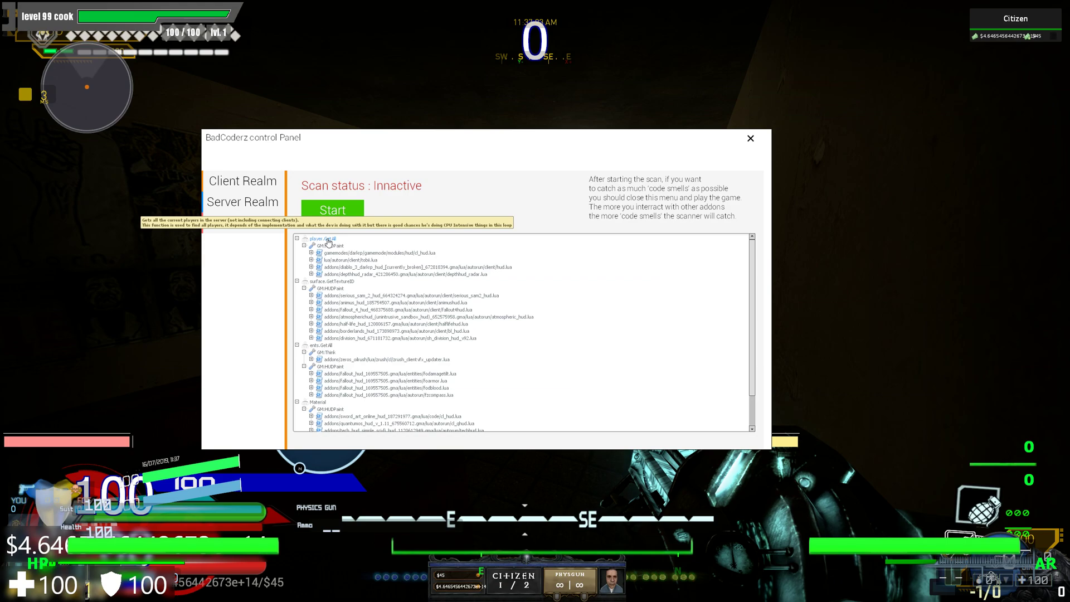
mouse_move(316, 285)
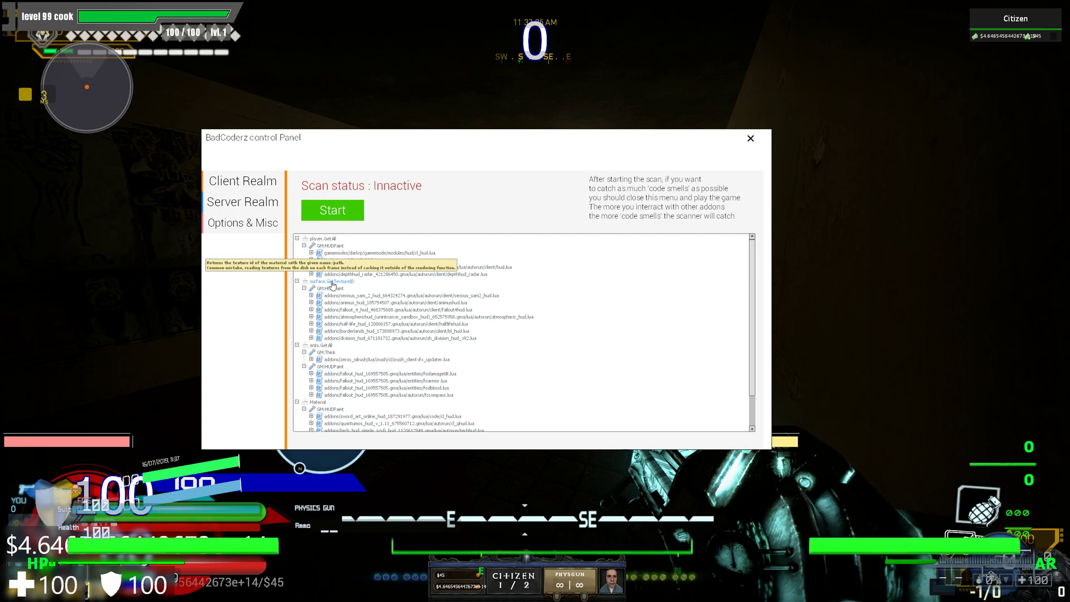
- Open the Garry's Mod wiki pages for surface.GetTextureID and GM:HUDPaint from the report, returning to the game each time
left_click(333, 282)
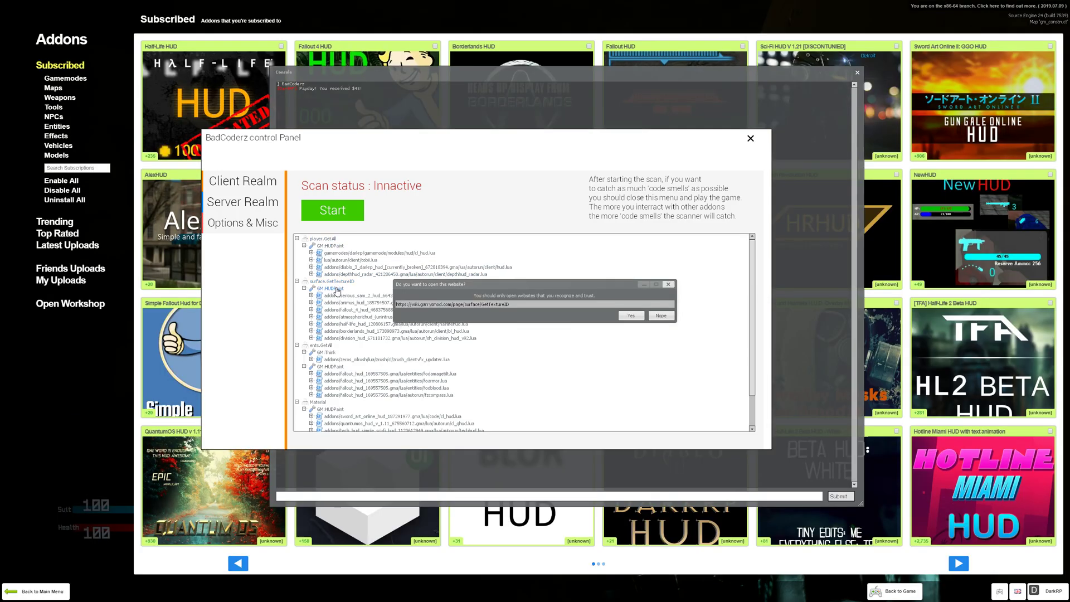
left_click(631, 316)
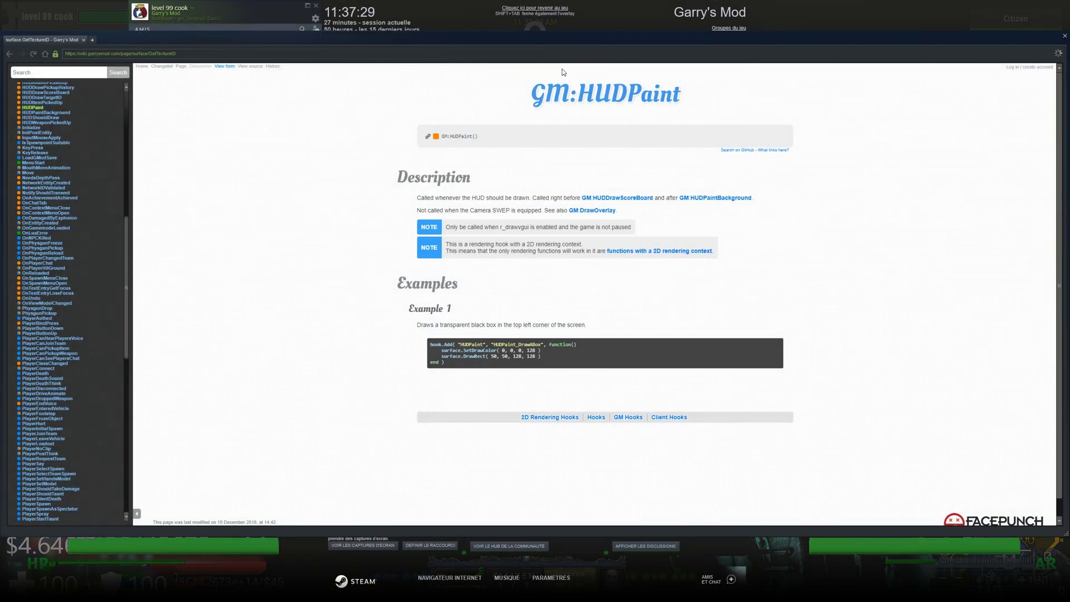
key("shift+Tab")
left_click(330, 288)
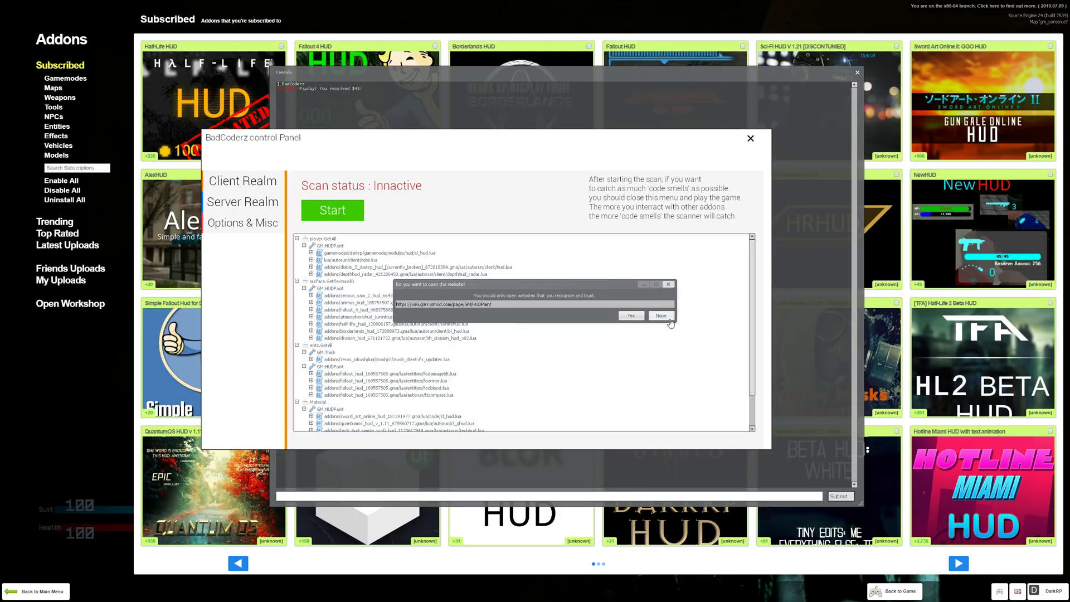
left_click(631, 315)
key("shift+Tab")
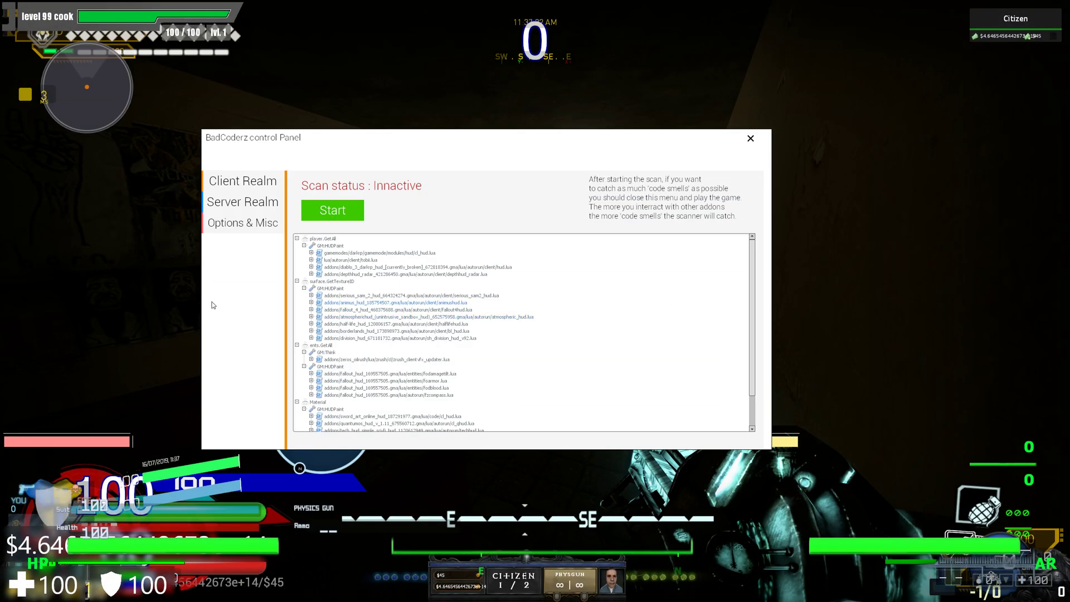
- Expand the Serious Sam 2 HUD file under surface.GetTextureID and select its call history entry for line 324
left_click(311, 295)
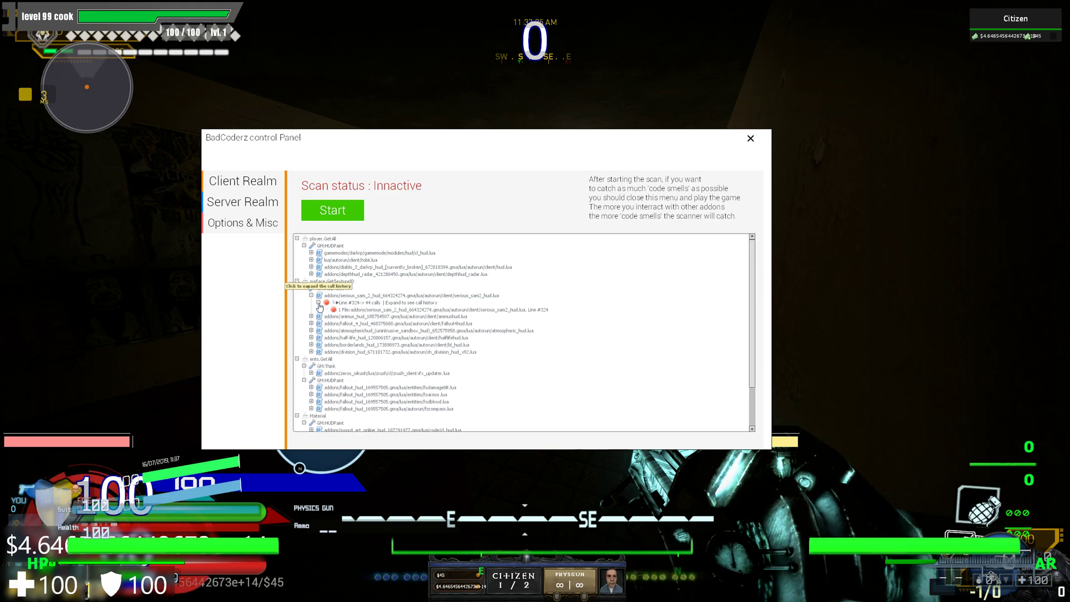
left_click(353, 312)
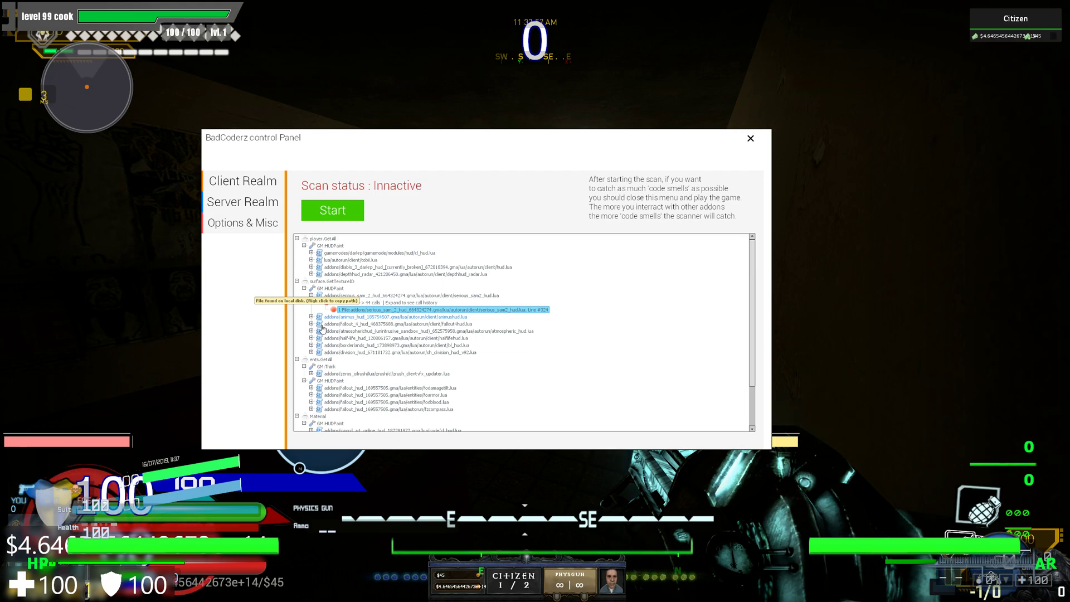
- Expand the first two Fallout HUD files under ents.GetAll and inspect the flagged code in their call histories
scroll(322, 328, "down", 2)
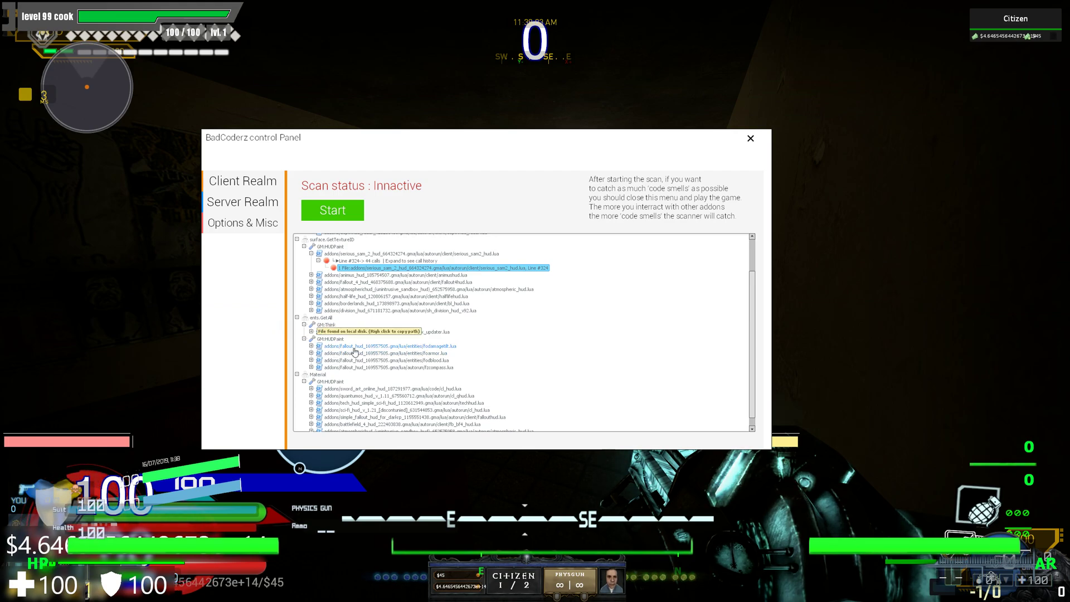
left_click(311, 347)
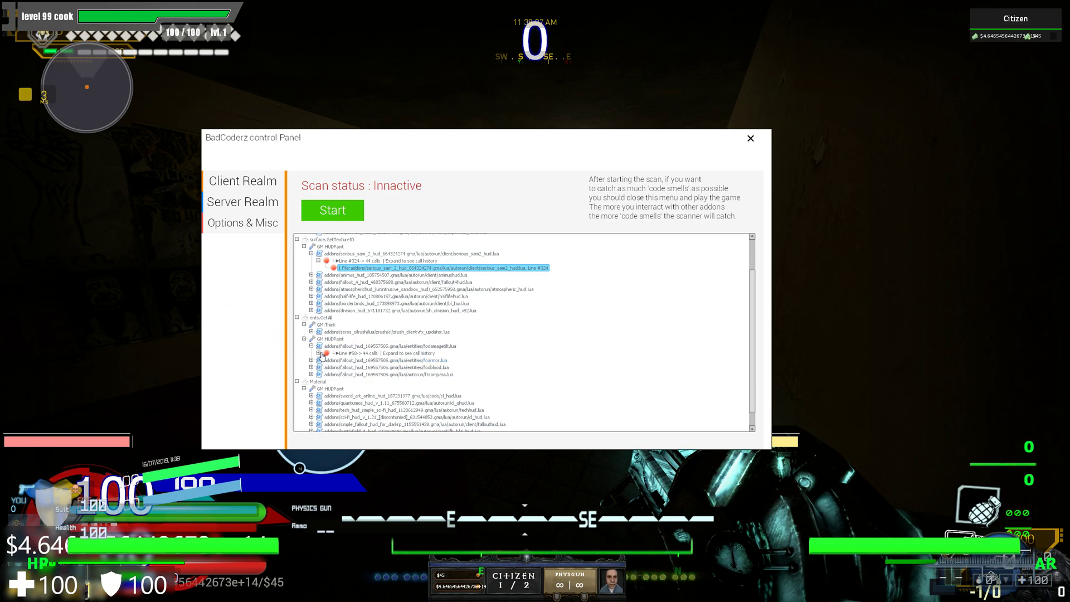
left_click(318, 353)
mouse_move(344, 363)
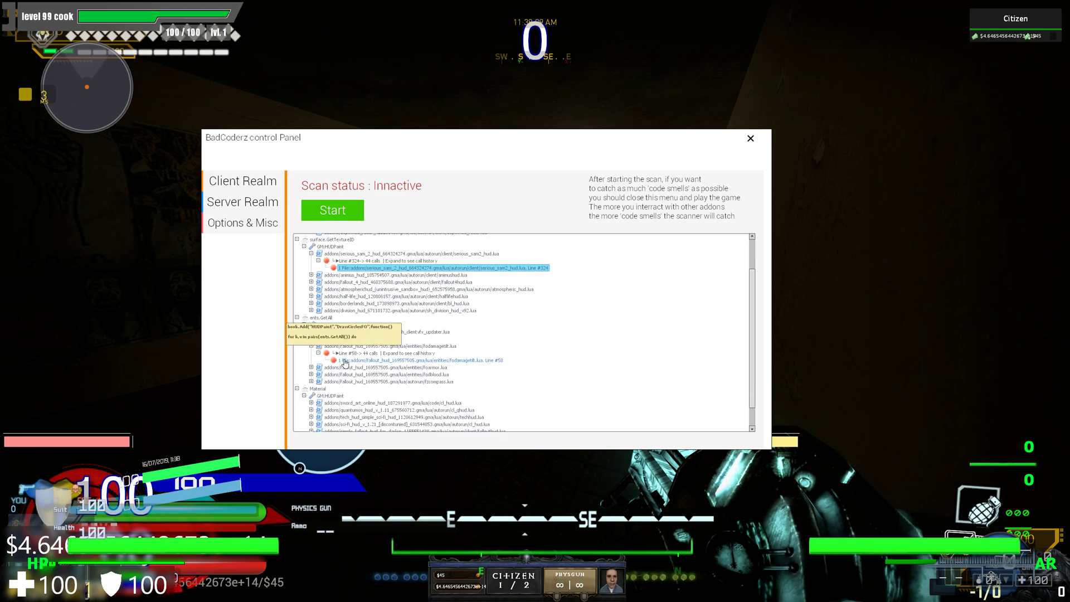
left_click(311, 368)
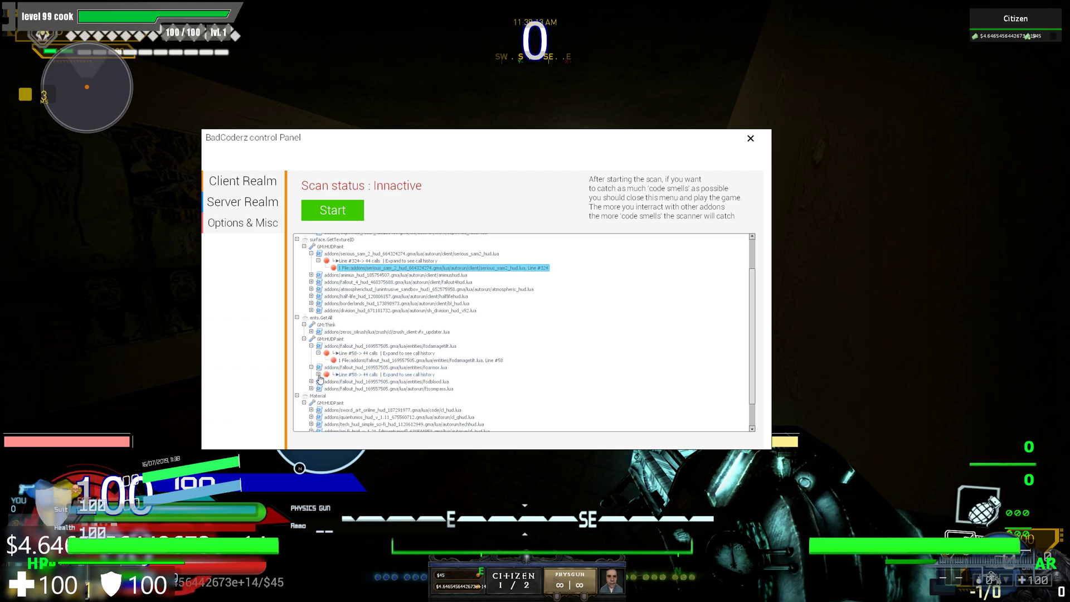
mouse_move(357, 382)
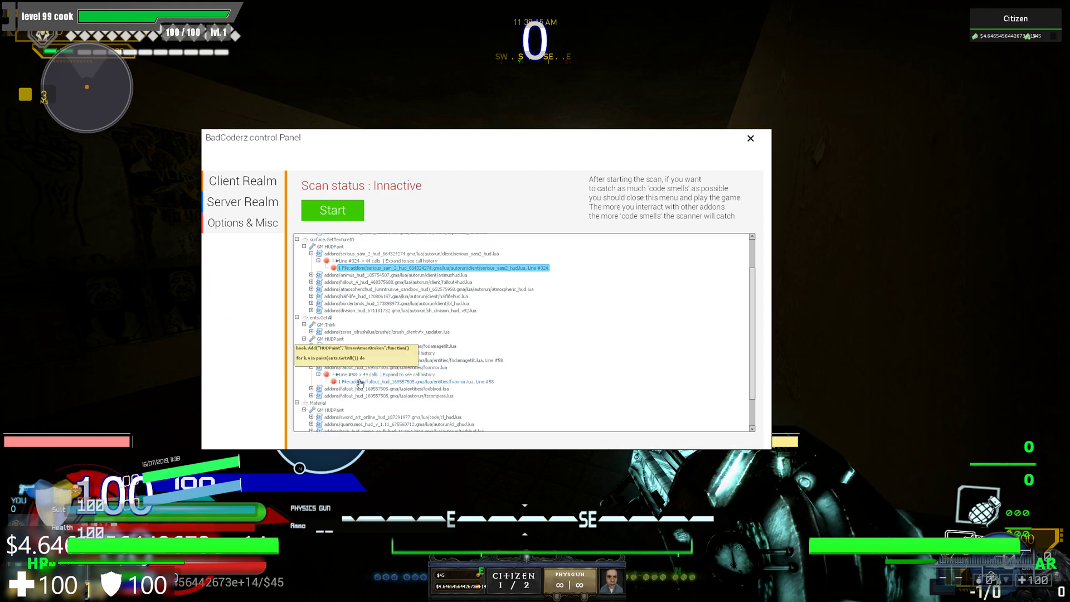
mouse_move(408, 363)
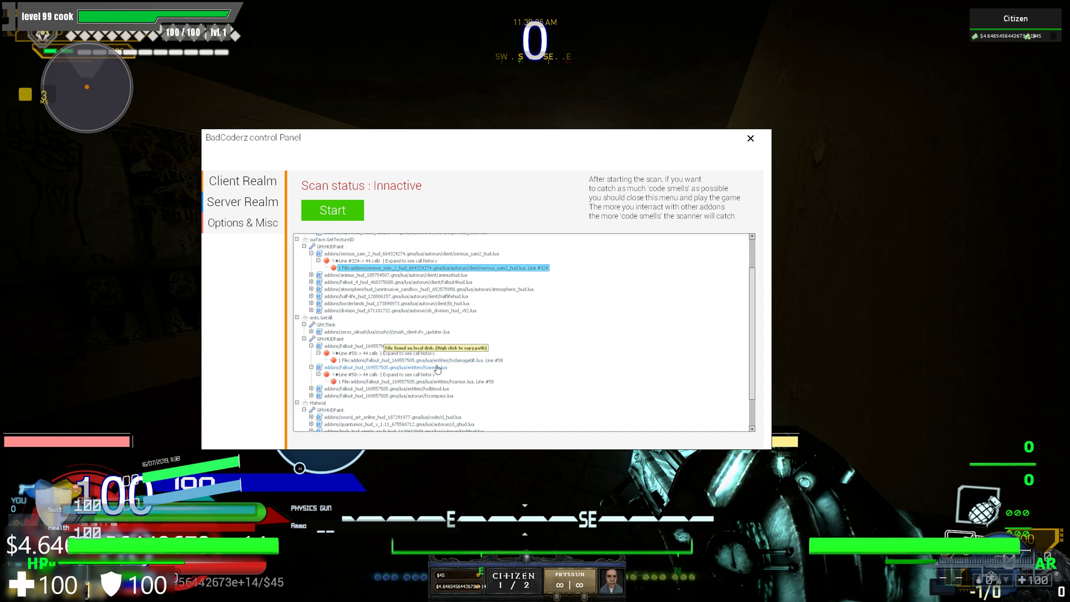
- Expand the Battlefield 4 HUD file under Material and examine its list of flagged lines
scroll(437, 368, "down", 2)
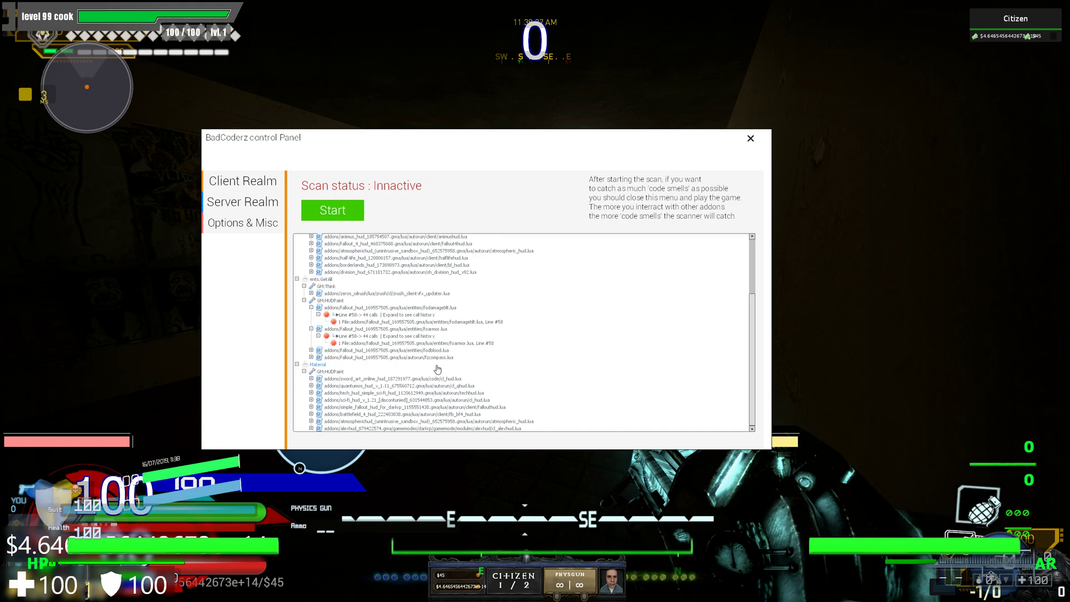
left_click(311, 415)
scroll(326, 368, "down", 5)
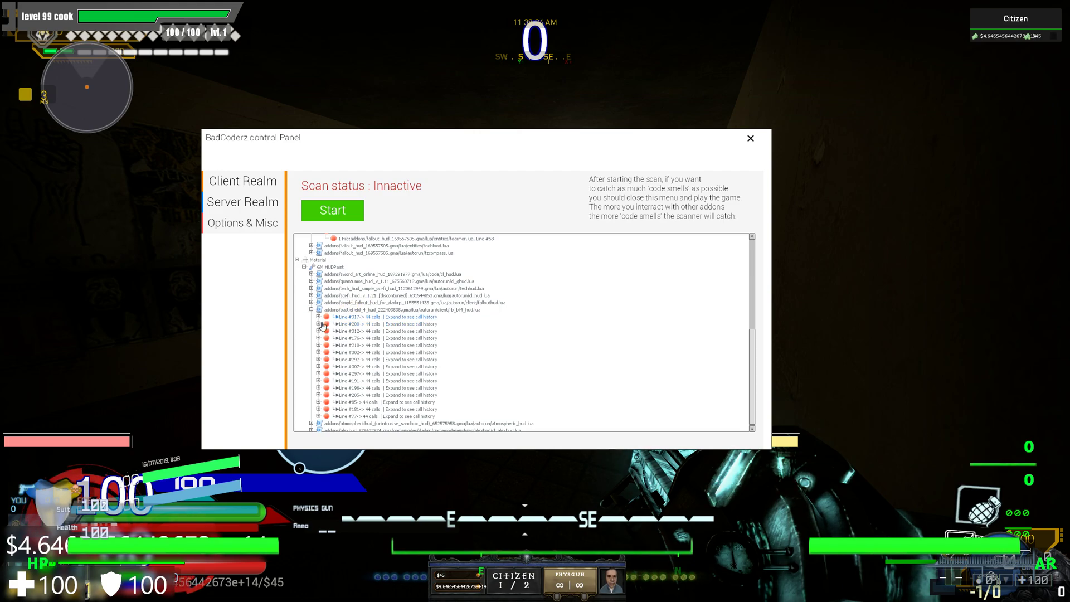
- Expand the call histories of lines 302 and 312 in the Battlefield 4 HUD file and select line 302's entry
left_click(318, 352)
left_click(485, 359)
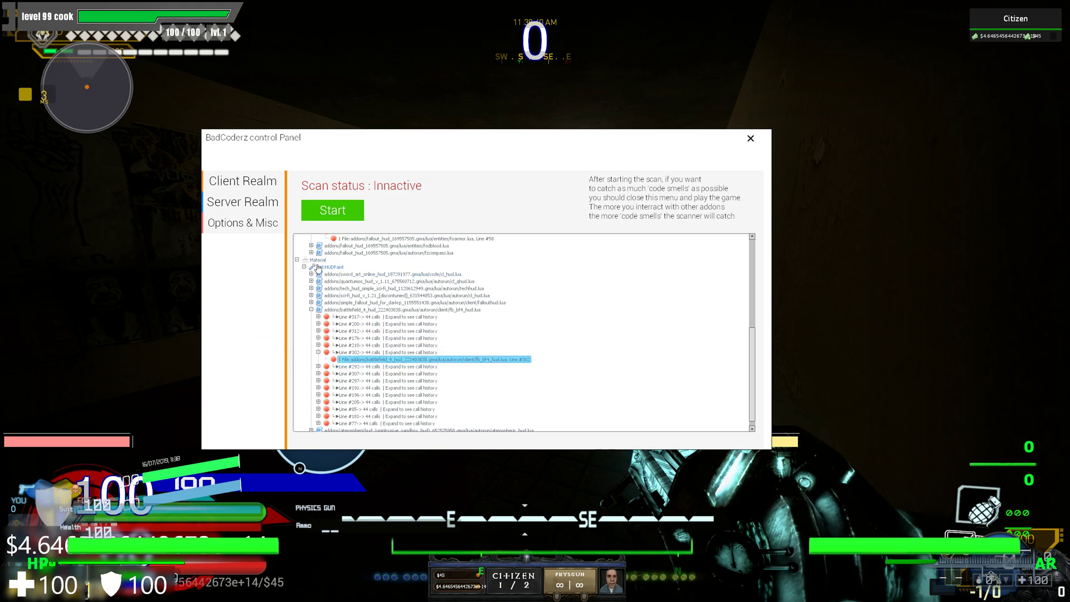
left_click(318, 331)
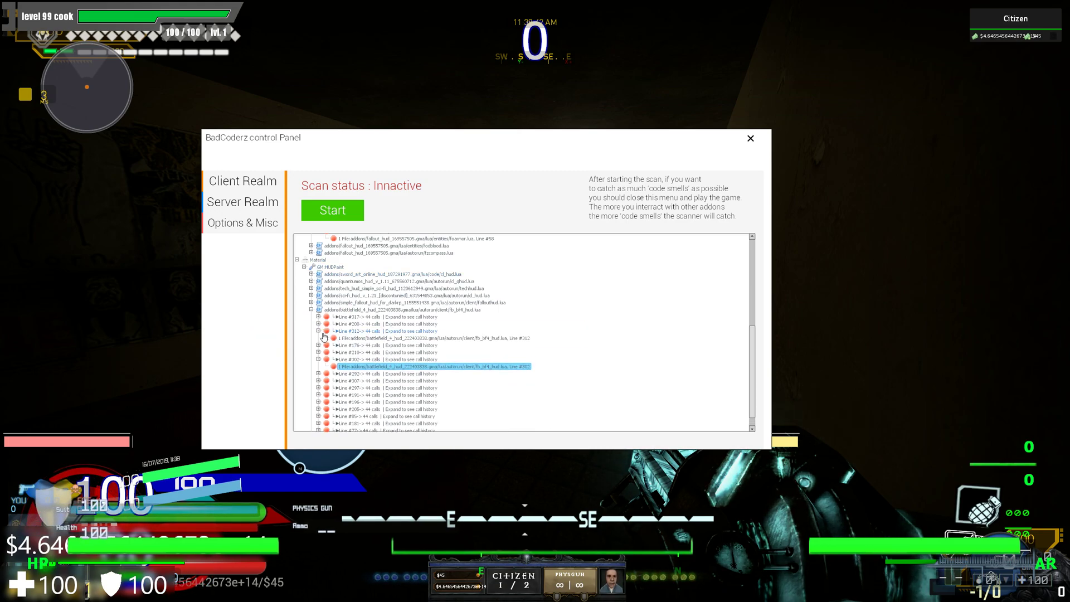
scroll(503, 394, "down", 1)
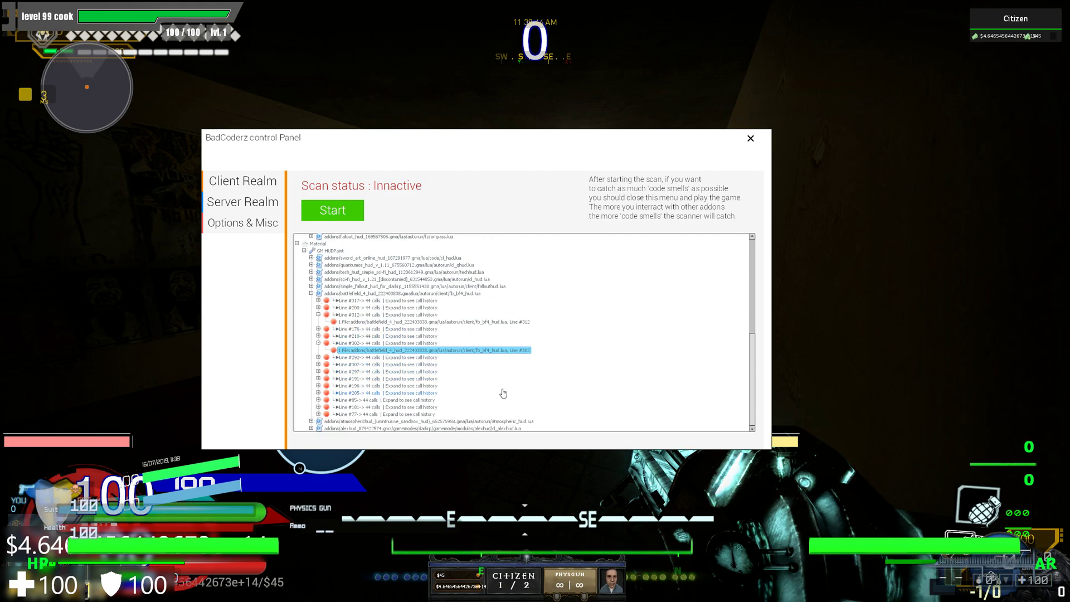
- Run a short scan in the Server Realm and pause it to get the server-side report
left_click(239, 210)
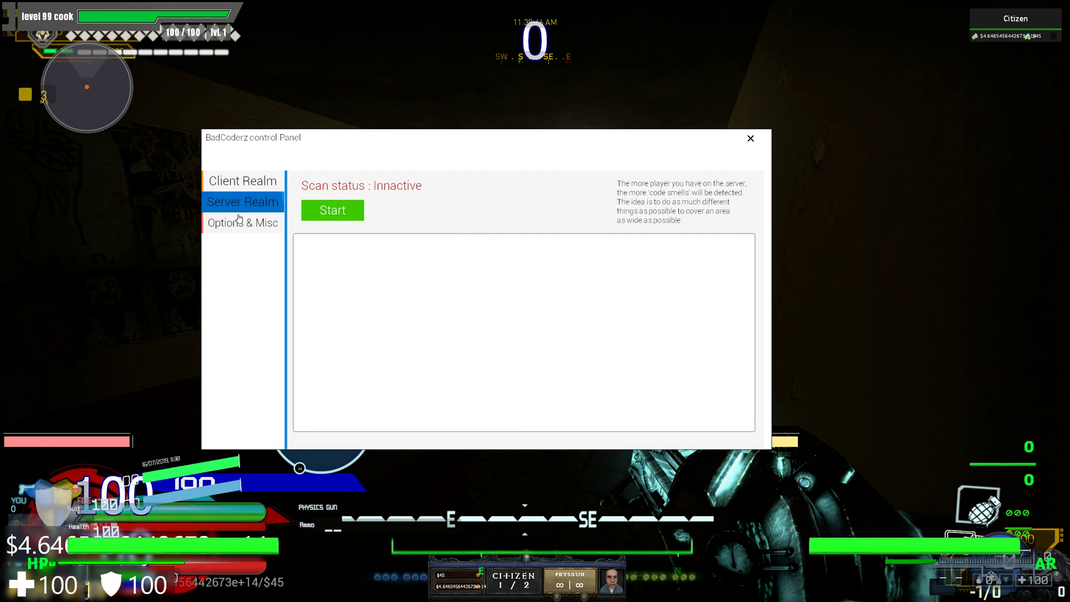
left_click(239, 218)
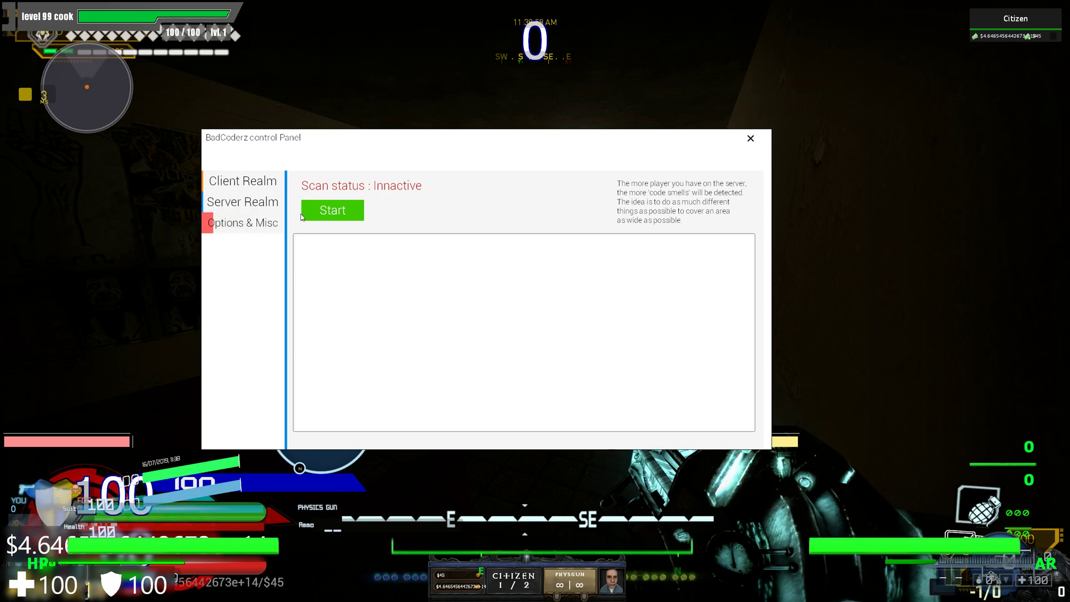
left_click(343, 211)
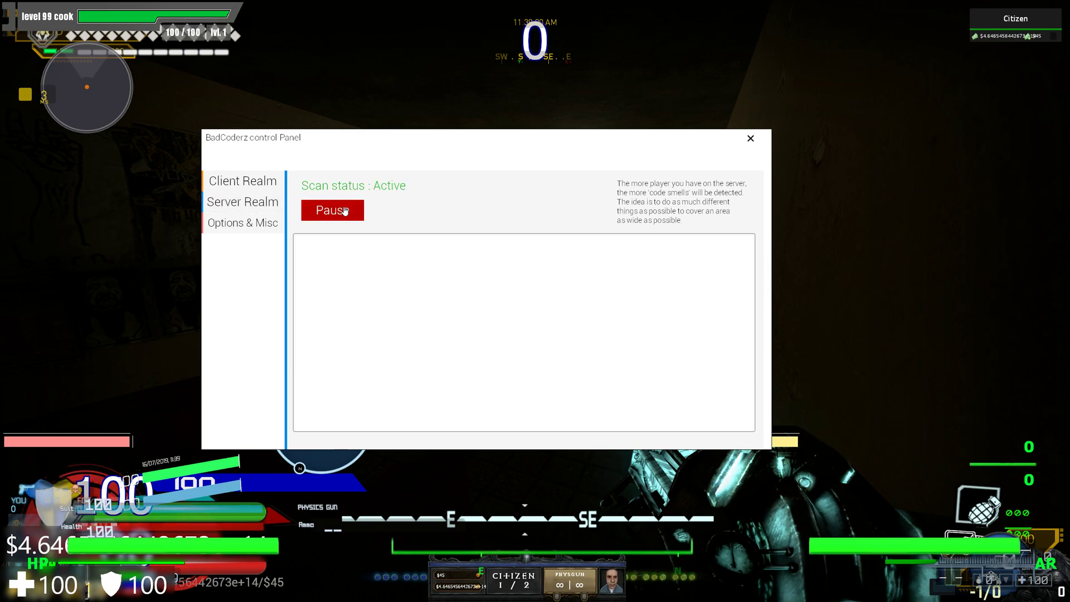
left_click(344, 210)
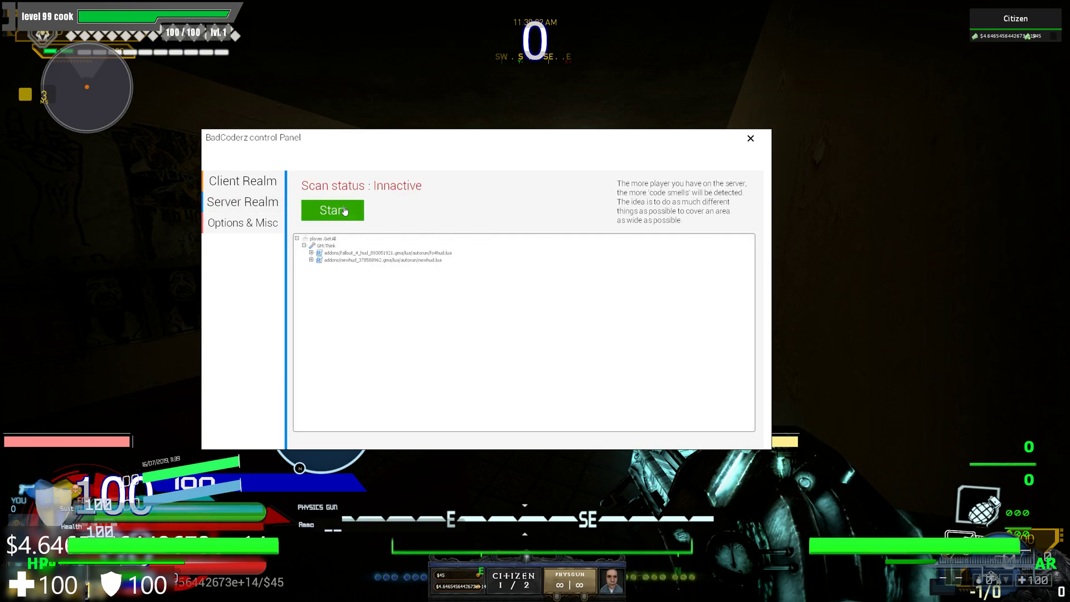
- Expand the Fallout 4 HUD file under player.GetAll in the server report and inspect line 285's call history
left_click(310, 253)
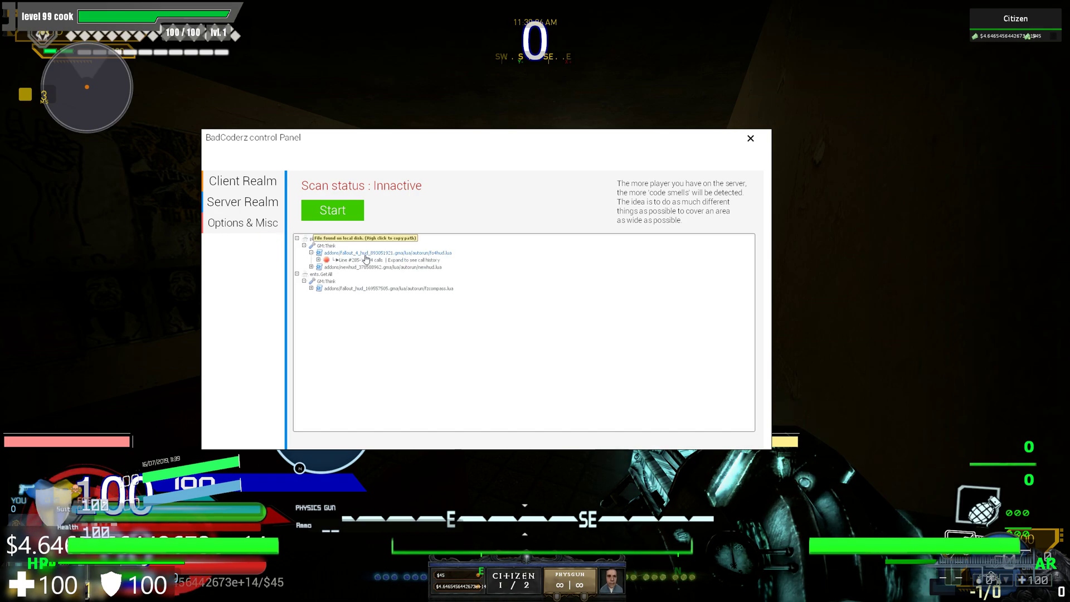
left_click(318, 261)
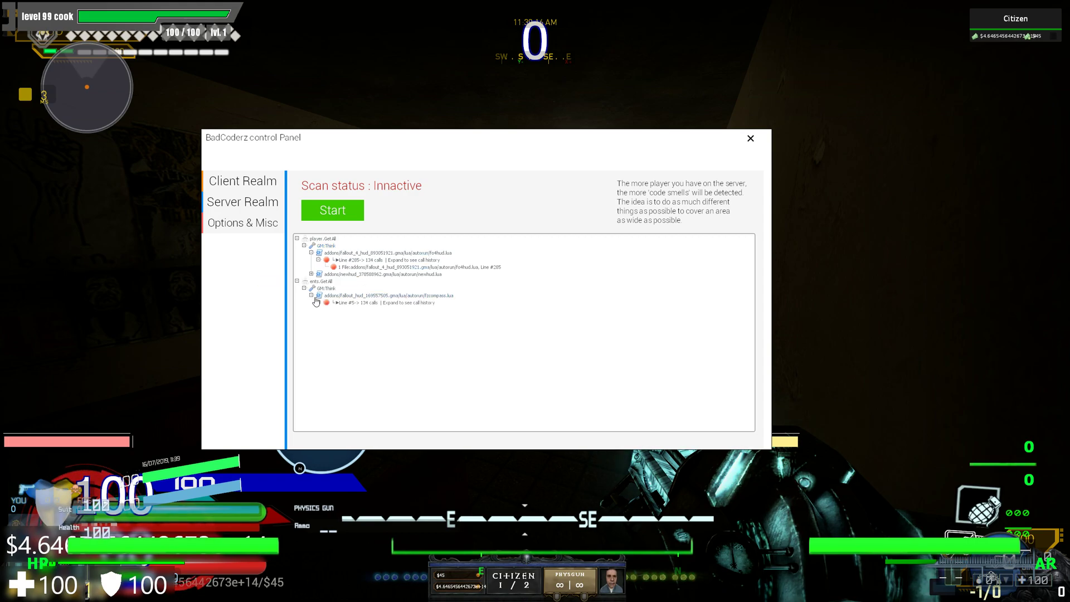
- Export the last server-side report to the clipboard and paste it into an empty Sublime Text document
left_click(259, 228)
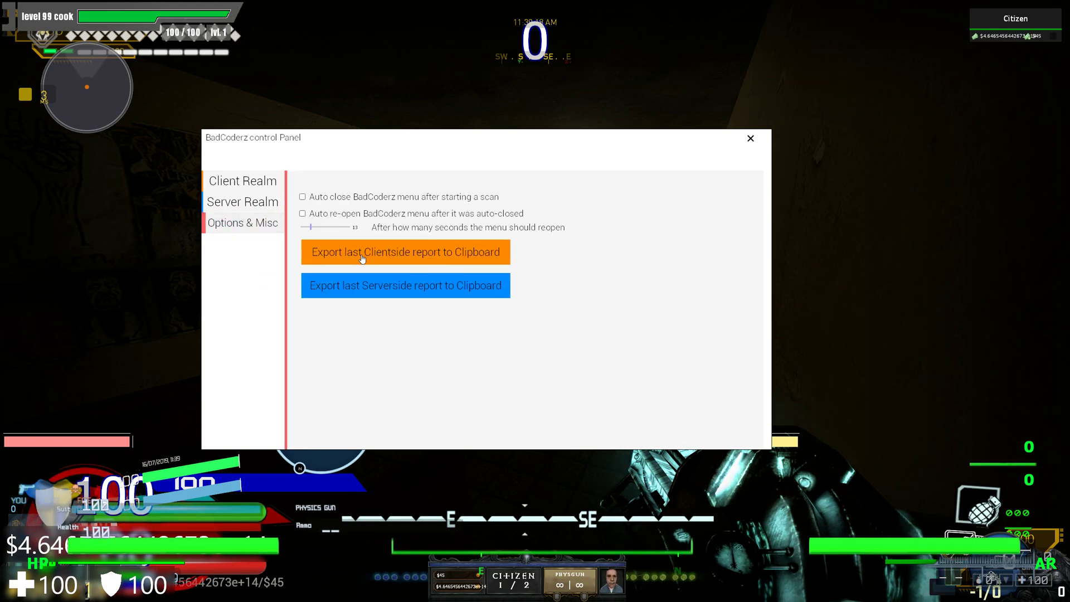
left_click(384, 294)
key("alt+Tab")
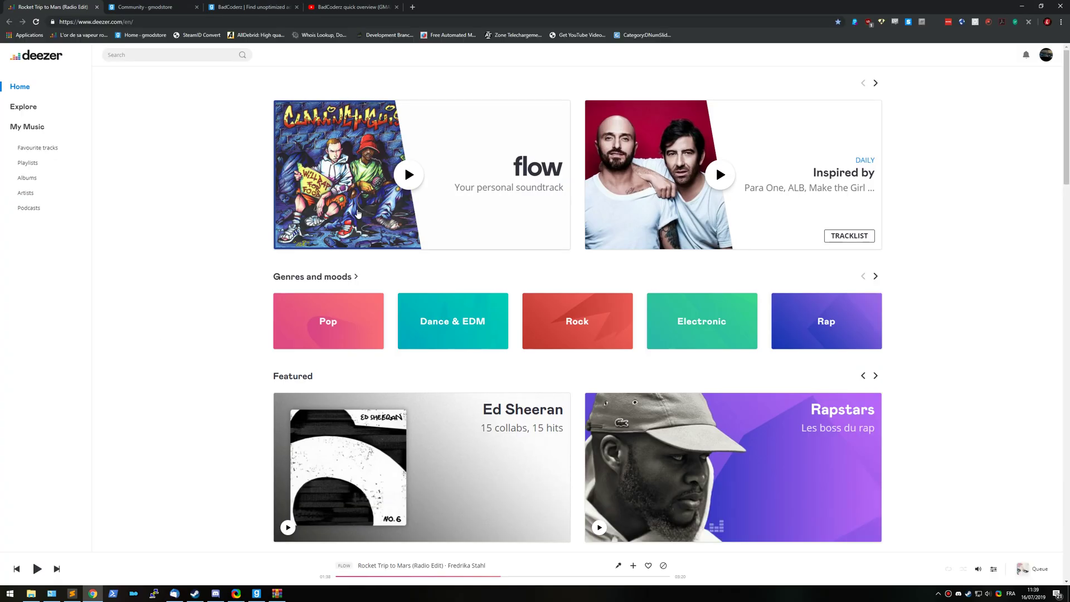
type("This report is meant to be understood by devs. \tCheck the call stack, because the real location of the function is in it. \tOf course, if you know a bit about lua, you should be able to spot the addons with A LOT of code smell/bad things.  Function : player.GetAll (Wiki page : https://wiki.garrysmod.com/page/player/GetAll ) \tHook : GM:Think (Wiki page : https://wiki.garrysmod.com/page/GM/Think ) \t\tFile  : addons/fallout_4_hud_893051921.gma/lua/autorun/fo4hud.lua \t\t\t└►Line #285-> 134 calls \t\t\t\tCall History \t\t\t\t#1 File:addons/fallout_4_hud_893051921.gma/lua/autorun/fo4hud.lua, Line #285 \t\tFile  : addons/newhud_378588962.gma/lua/autorun/newhud.lua \t\t\t└►Line #1314-> 134 calls \t\t\t\tCall History \t\t\t\t#1 File:addons/newhud_378588962.gma/lua/autorun/newhud.lua, Line #1314  Function : ents.GetAll (Wiki page : https://wiki.garrysmod.com/page/ents/GetAll ) \tHook : GM:Think (Wiki page : https://wiki.garrysmod.com/page/GM/Think ) \t\tFile  : addons/fallout_hud_169557505.gma/lua/autorun/fzcompass.lua \t\t\t└►Line #5-> 134 calls \t\t\t\tCall History \t\t\t\t#1 File:addons/fallout_hud_169557505.gma/lua/autorun/fzcompass.lua, Line #5")
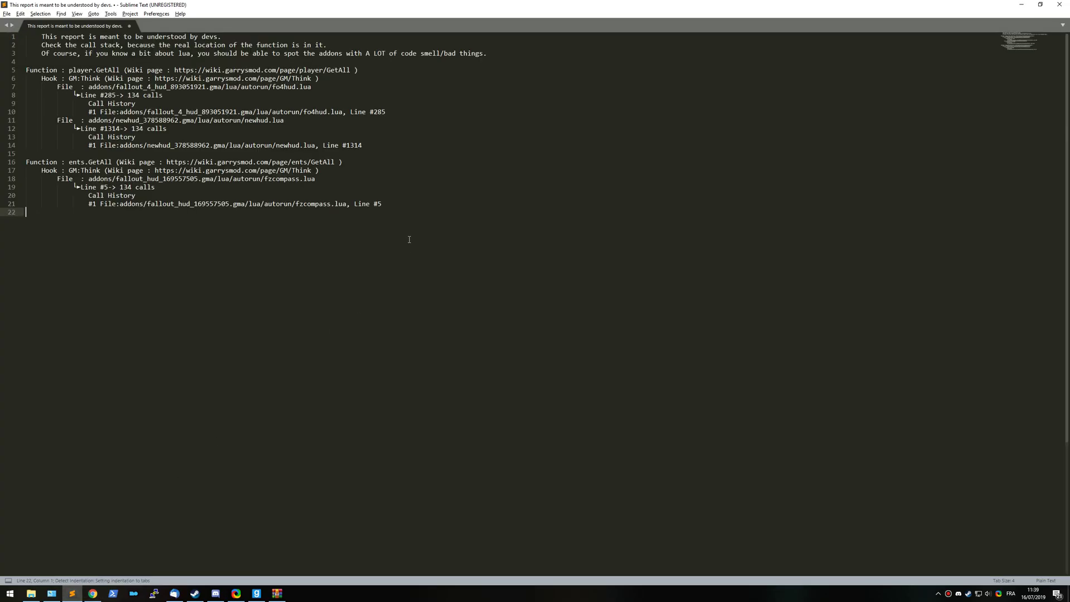
- Export the last client-side report from the game, replace the Sublime Text document's contents with it and review the listed files
left_click_drag(363, 310, 23, 35)
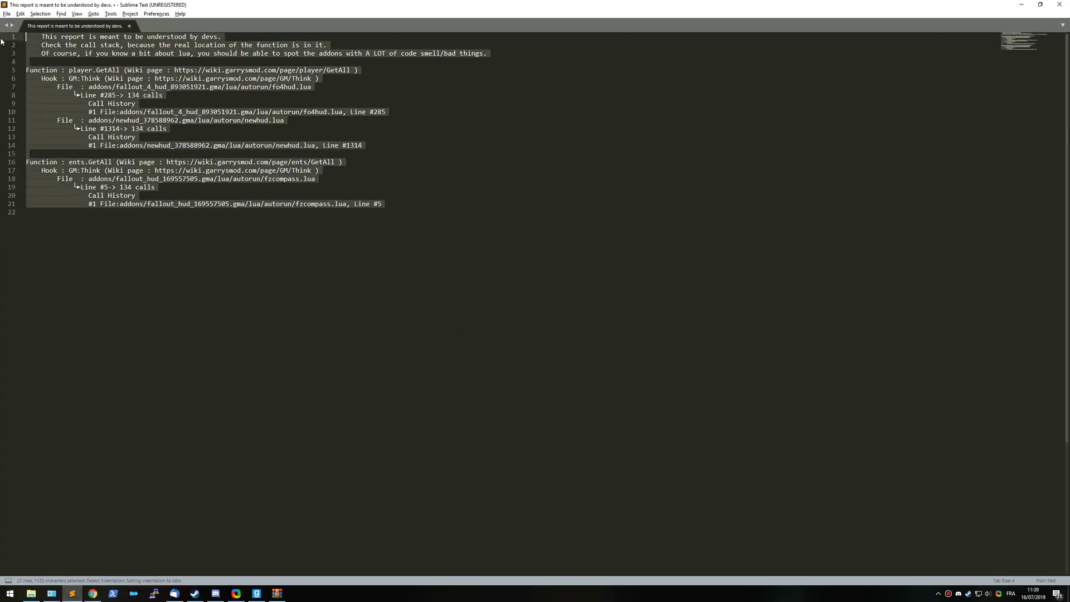
left_click(277, 593)
left_click(390, 251)
key("alt+Tab")
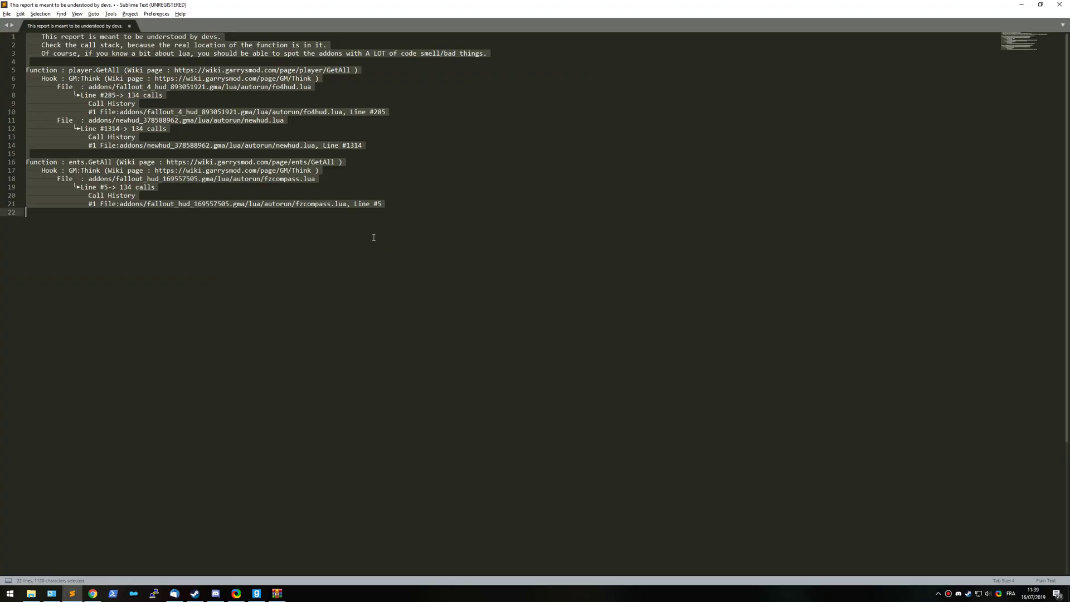
key("ctrl+v")
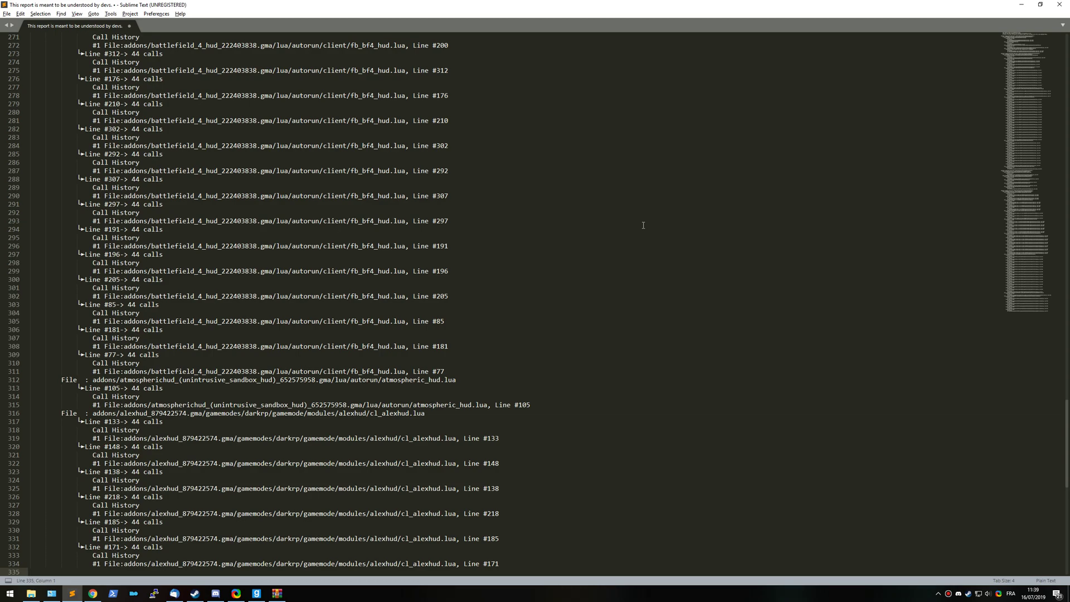
scroll(1036, 267, "up", 8)
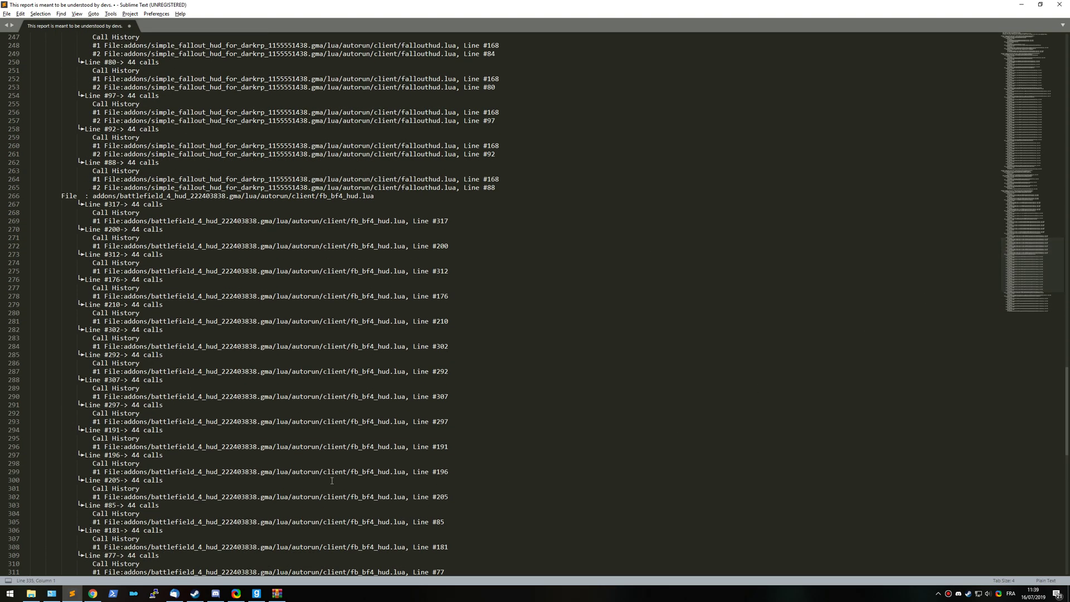
- Return to the game, reopen the Client Realm report and expand the Diablo 3 and DarkRP HUD files under player.GetAll
left_click(277, 593)
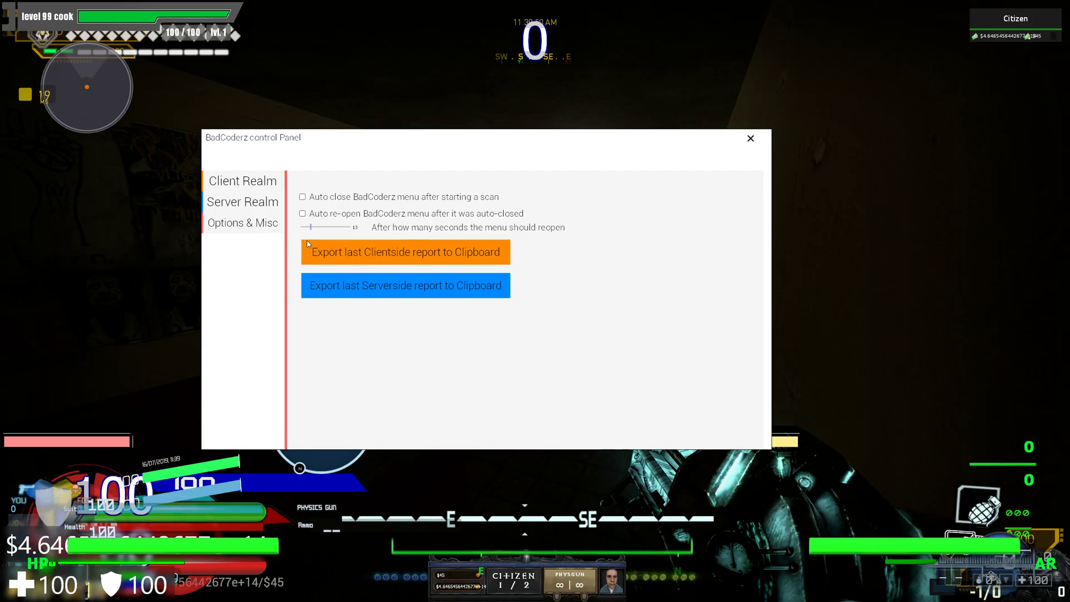
left_click(248, 183)
left_click(242, 201)
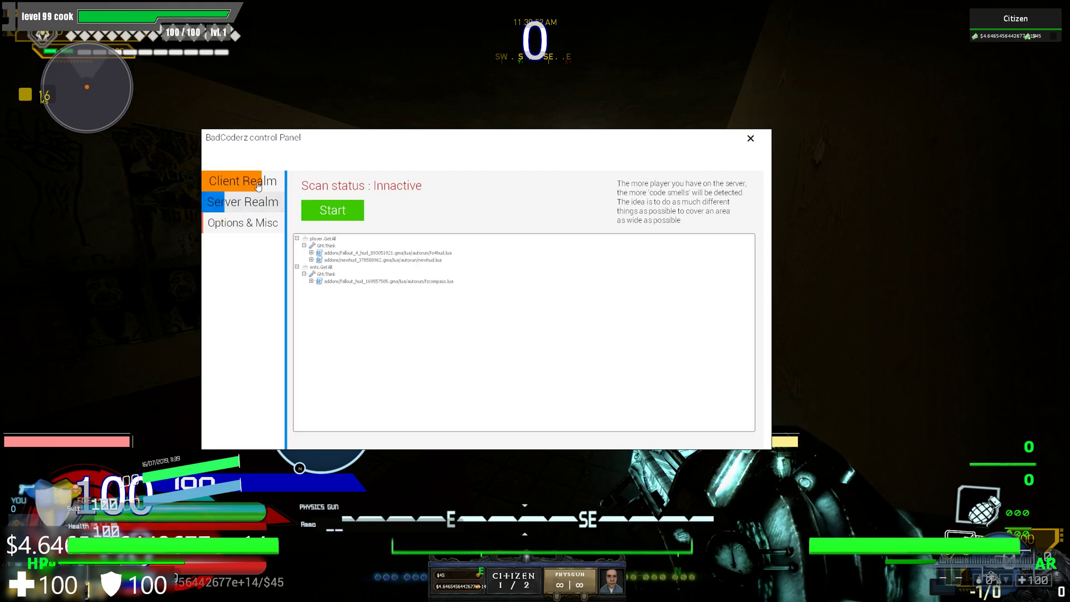
left_click(253, 187)
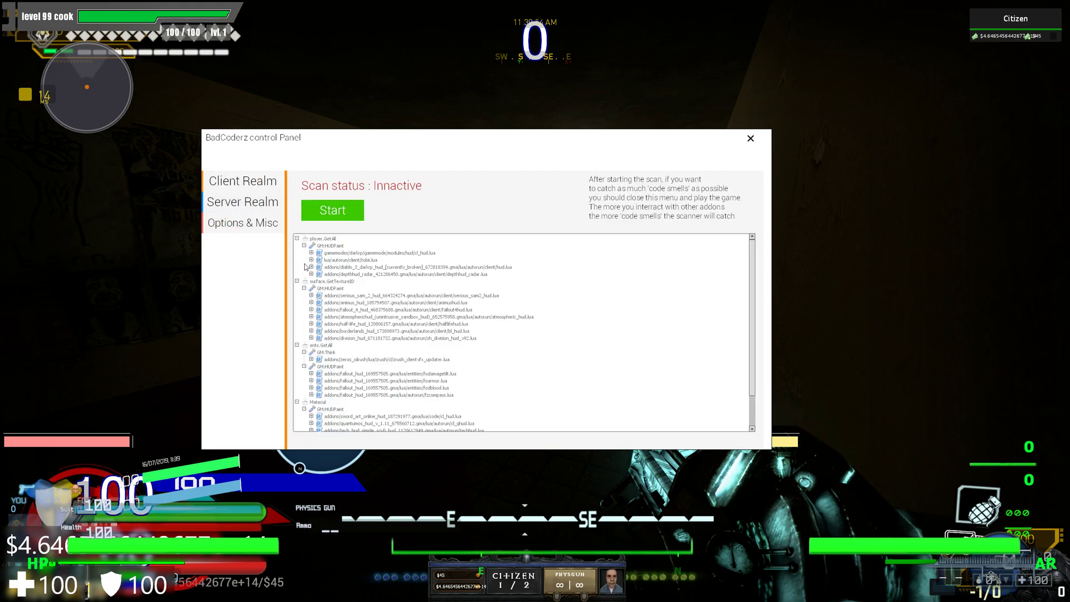
left_click(312, 268)
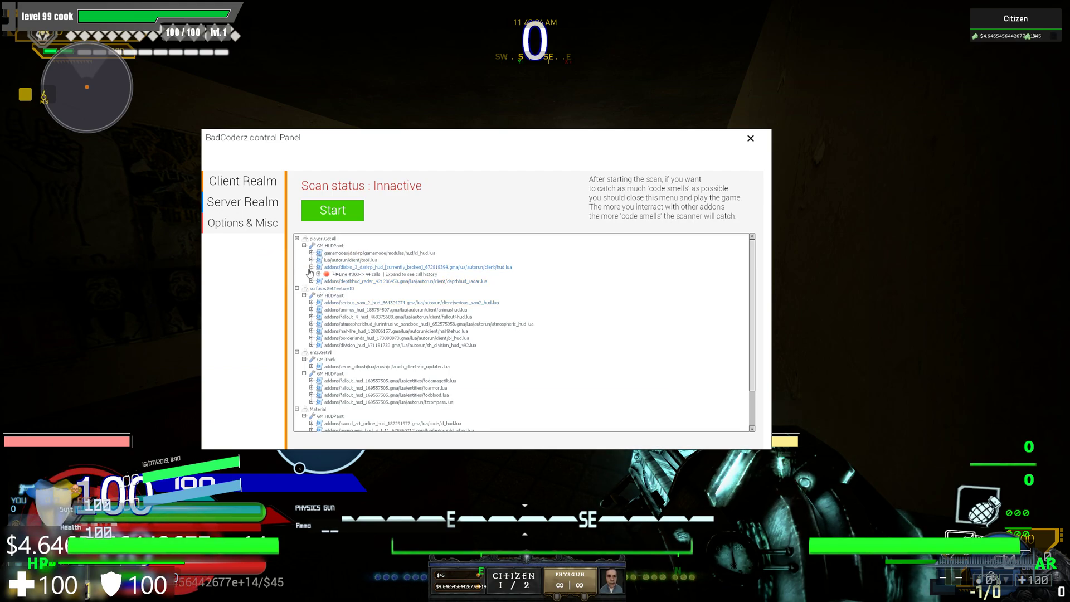
scroll(317, 334, "down", 3)
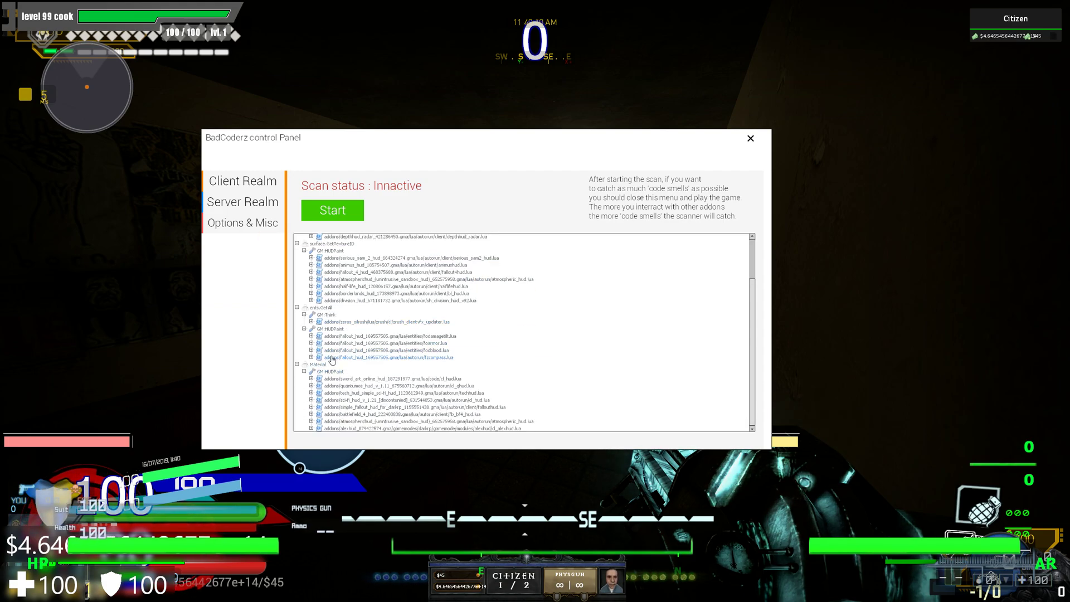
scroll(323, 329, "up", 3)
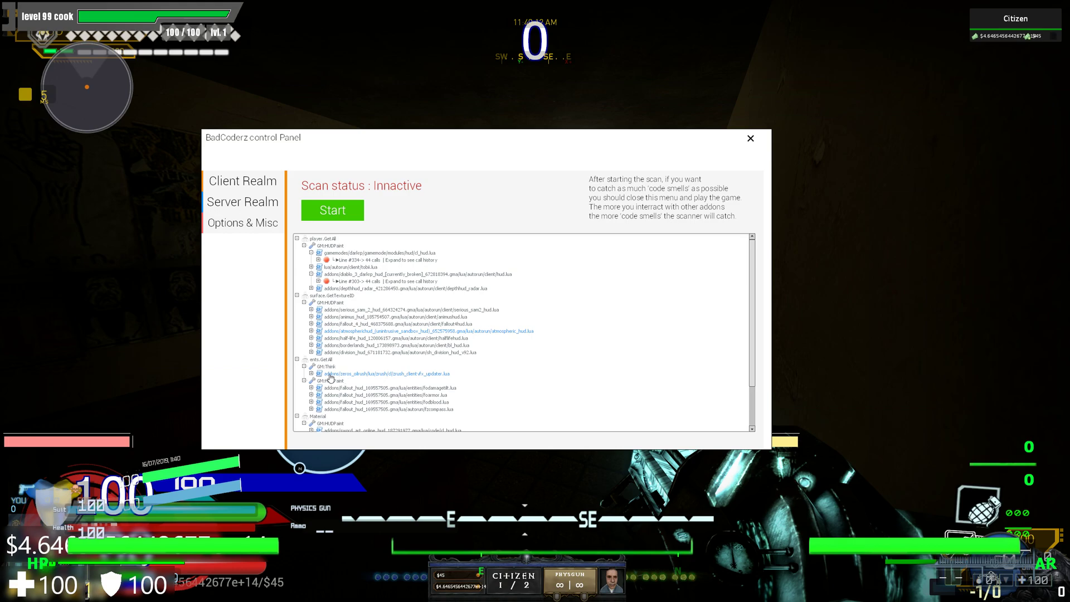
- Expand the Zeros Oilrush file under ents.GetAll and inspect the call history of line 63
left_click(311, 373)
left_click(318, 381)
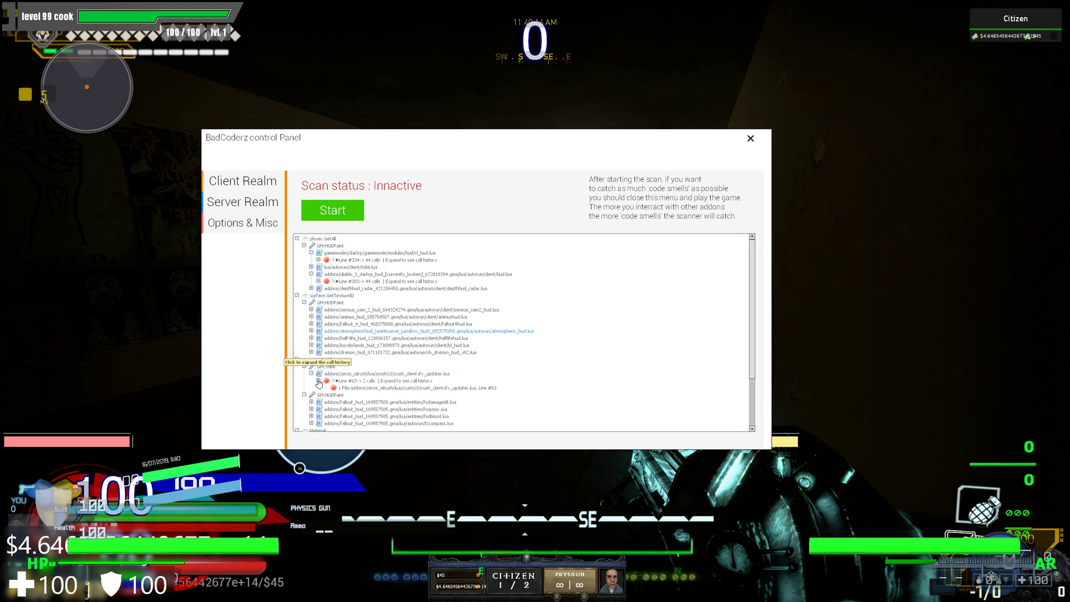
mouse_move(391, 388)
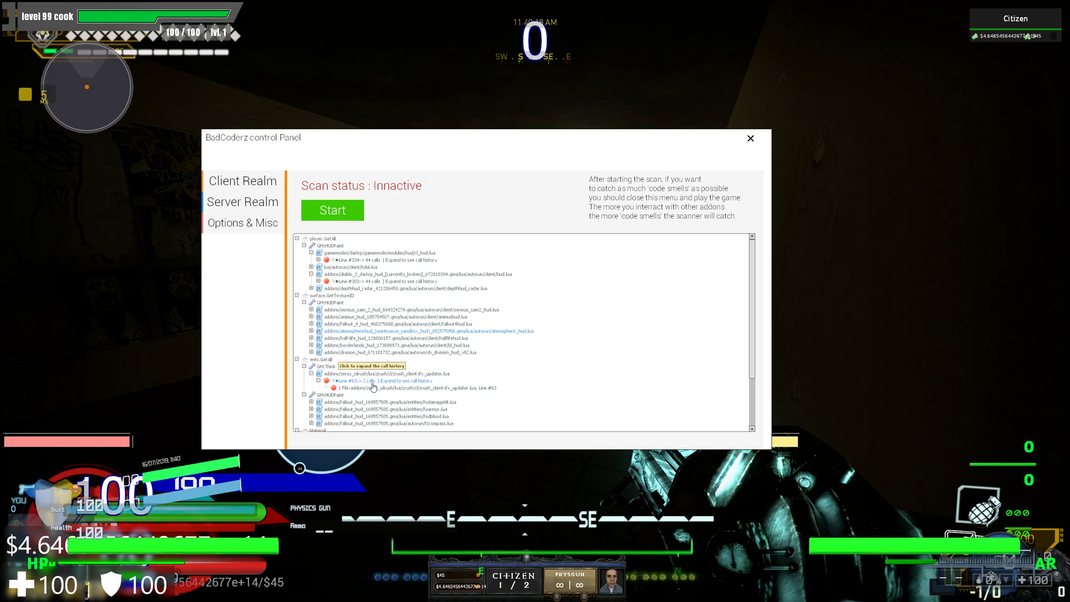
- Expand the Atmospheric HUD file under surface.GetTextureID and compare its call counts with the Oilrush file's line 63
left_click(311, 330)
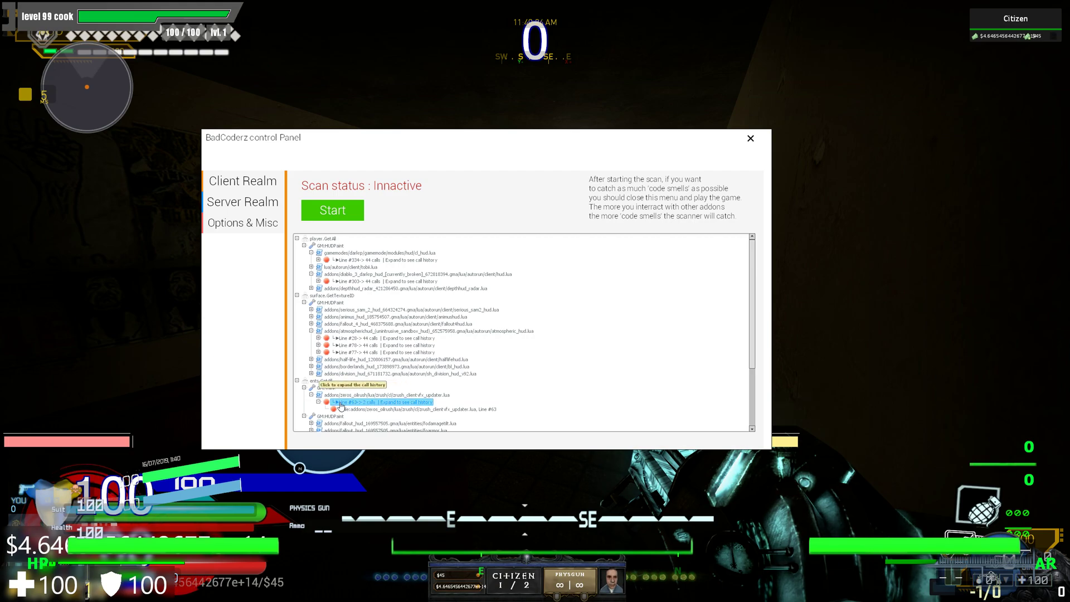
left_click(379, 409)
left_click(380, 402)
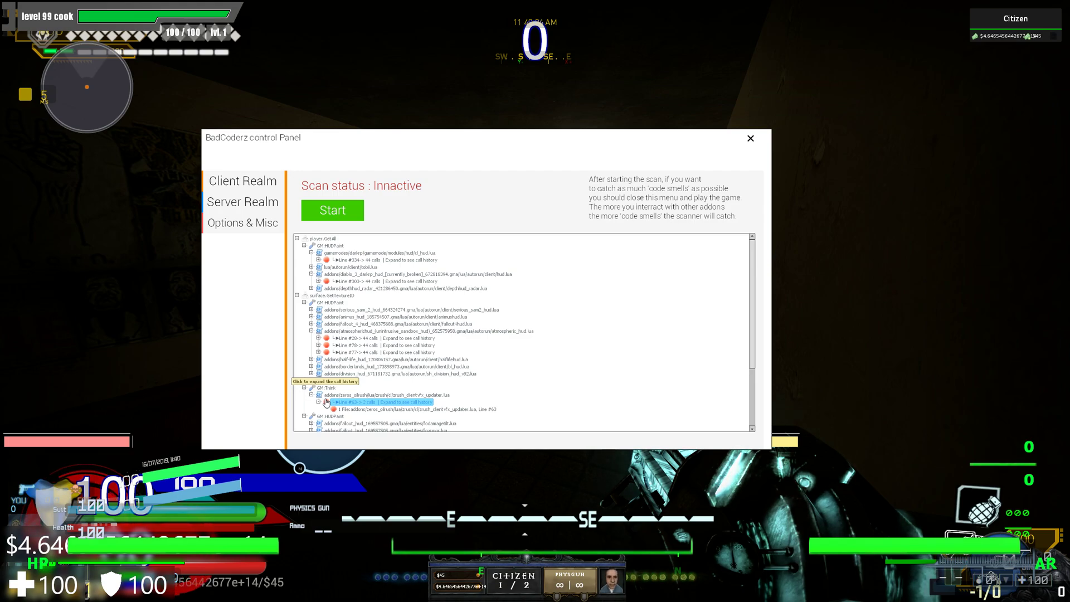
left_click(392, 411)
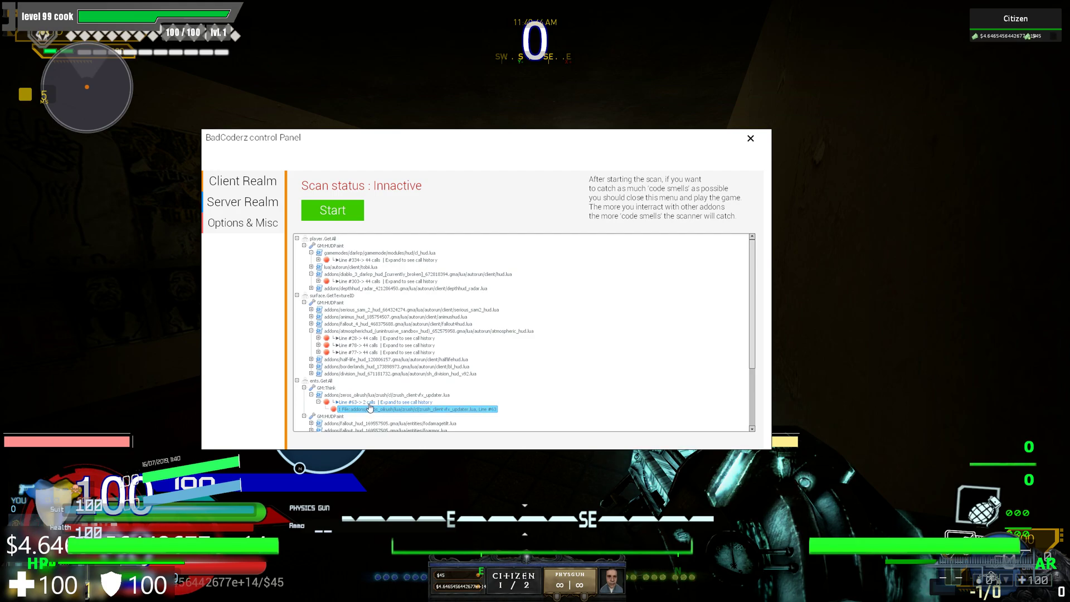
left_click(365, 403)
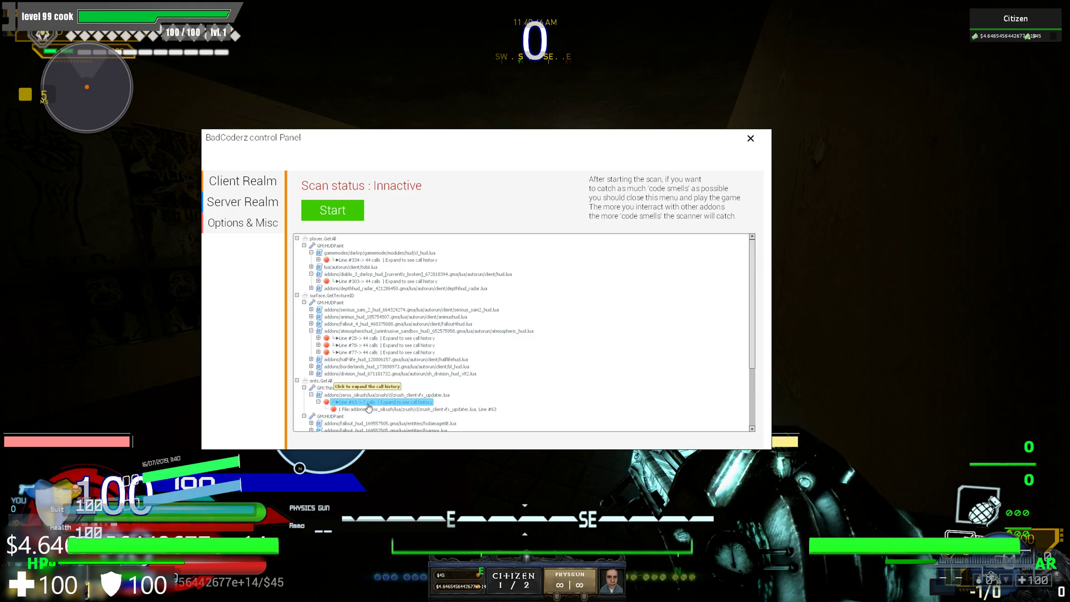
- Open the Options & Misc page of the BadCoderz control panel
left_click(242, 181)
left_click(242, 223)
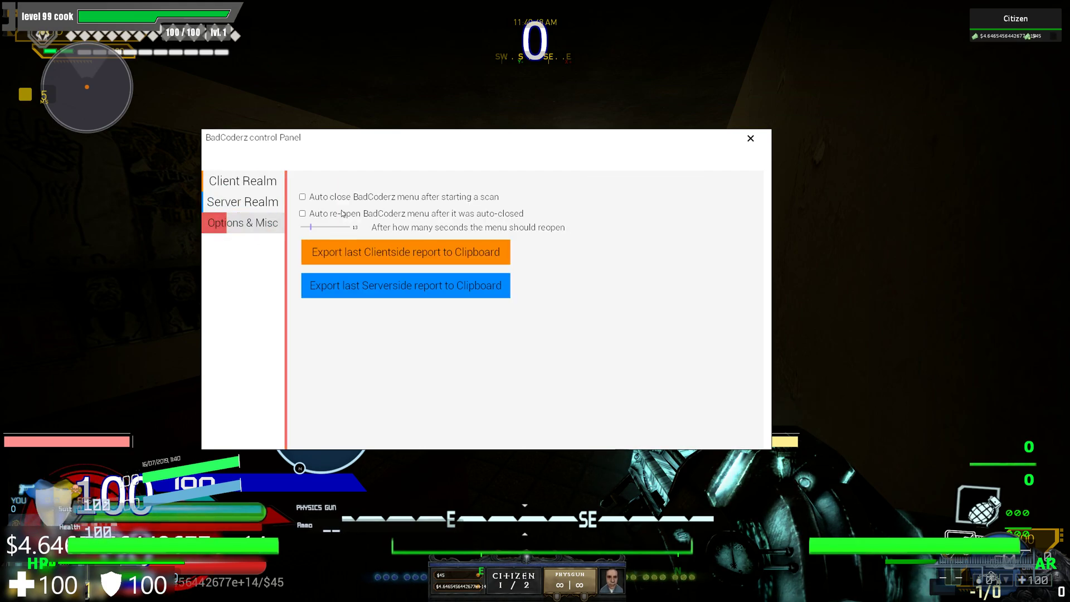